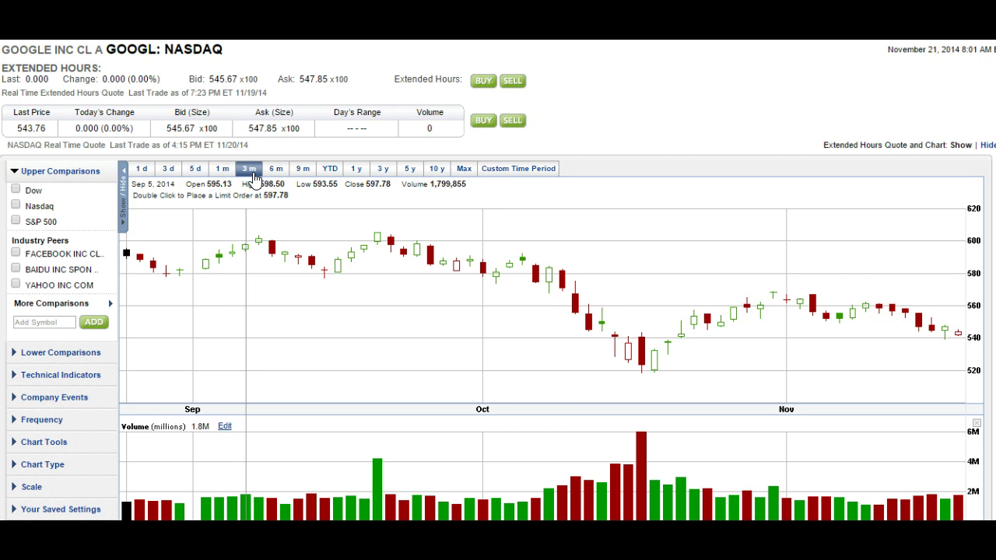
Step: Examine the GOOGL price chart over one year and return it to the three-month period
{"action": "left_click", "coordinate": [353, 179]}
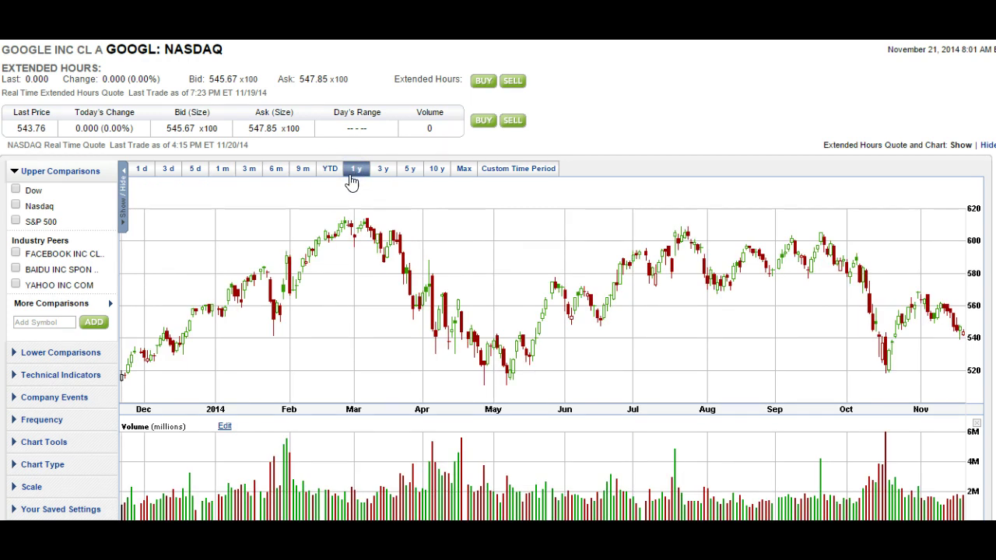
{"action": "left_click", "coordinate": [339, 199]}
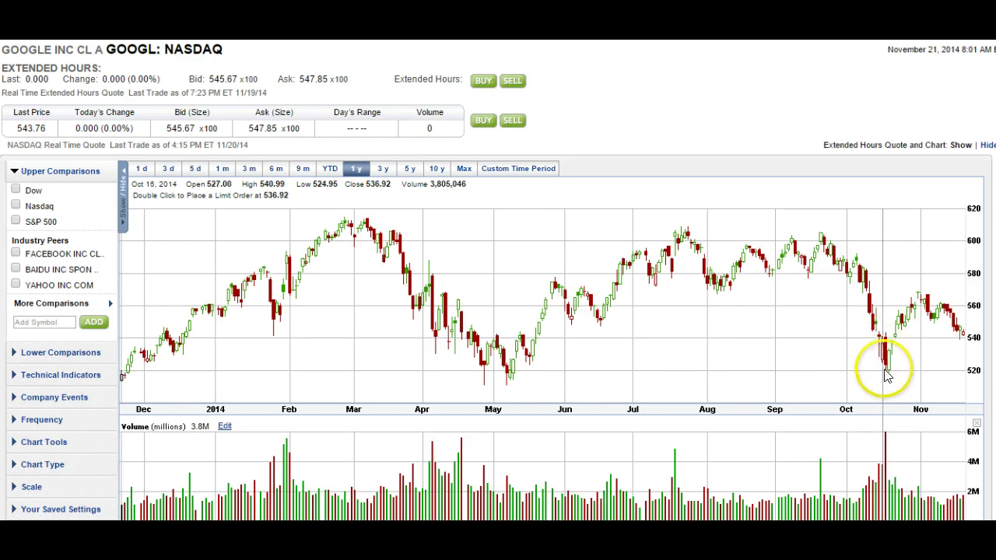
{"action": "left_click", "coordinate": [257, 173]}
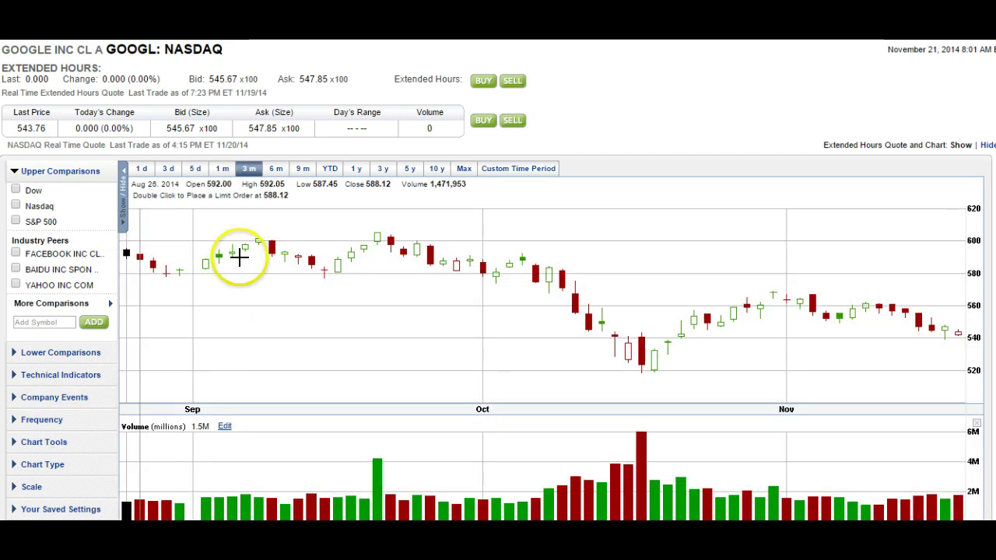
Step: Draw red freehand lines above and below the candles from late August to early October to mark the trading channel
{"action": "left_click_drag", "start_coordinate": [130, 241], "coordinate": [344, 222]}
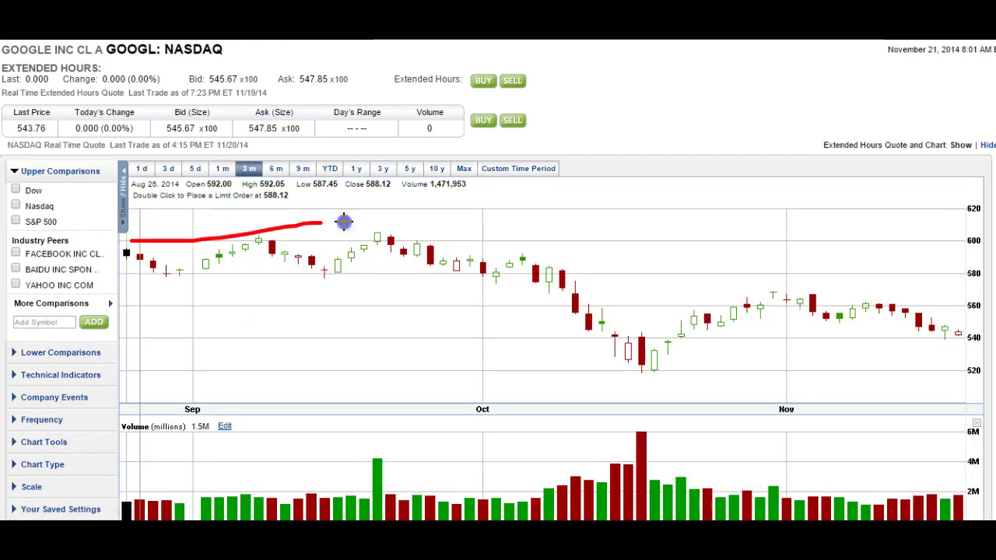
{"action": "left_click_drag", "start_coordinate": [525, 236], "coordinate": [528, 236]}
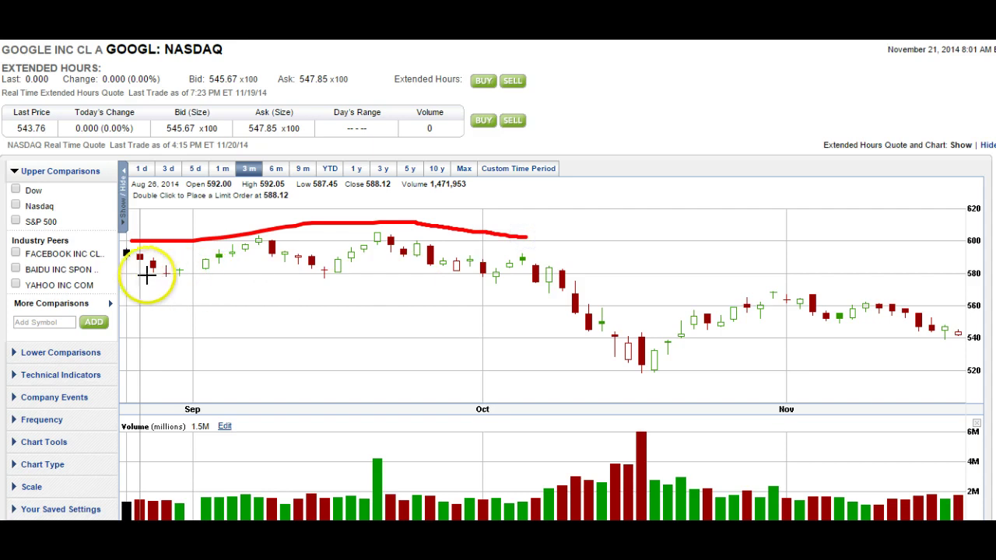
{"action": "left_click", "coordinate": [134, 277]}
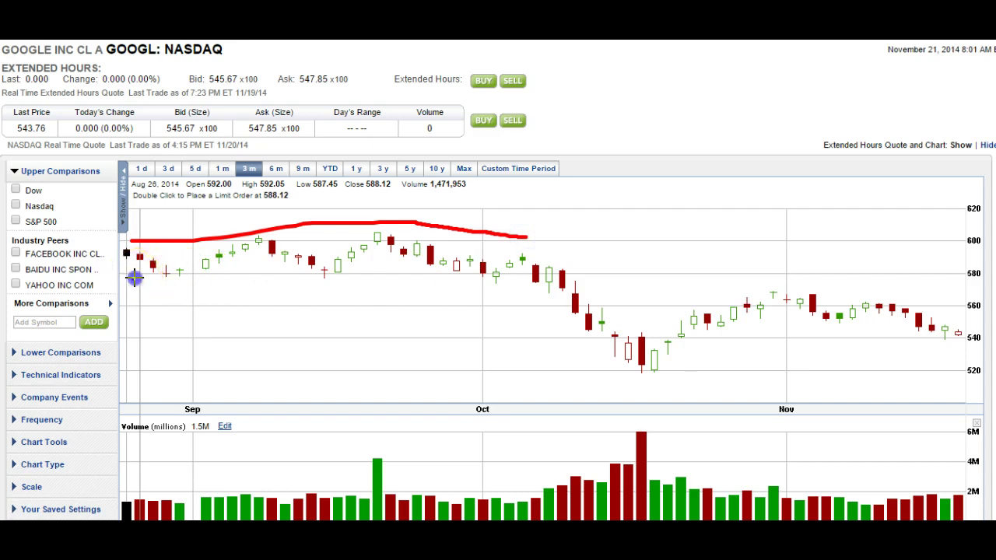
{"action": "left_click_drag", "start_coordinate": [262, 277], "coordinate": [416, 267]}
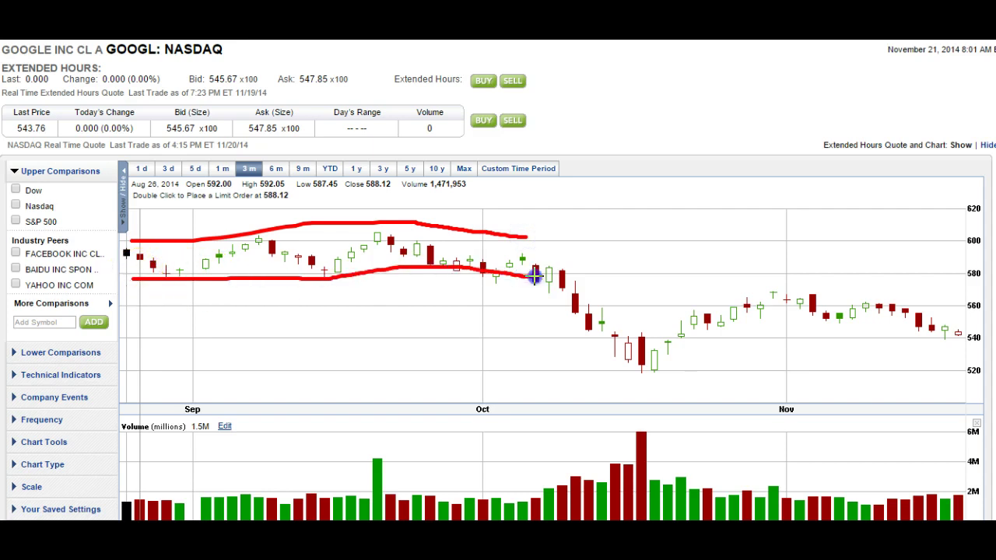
{"action": "left_click_drag", "start_coordinate": [536, 277], "coordinate": [536, 279]}
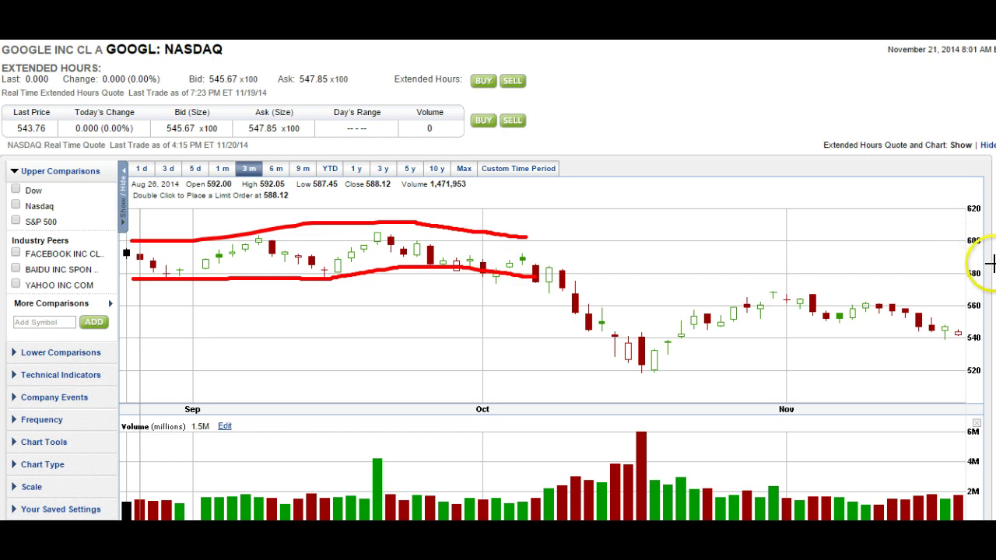
Step: Circle the 580 price label and mark the October drop and following range with red lines at about 580 and 520
{"action": "mouse_move", "coordinate": [985, 263]}
{"action": "left_mouse_down"}
{"action": "mouse_move", "coordinate": [973, 262]}
{"action": "mouse_move", "coordinate": [986, 266]}
{"action": "left_mouse_up"}
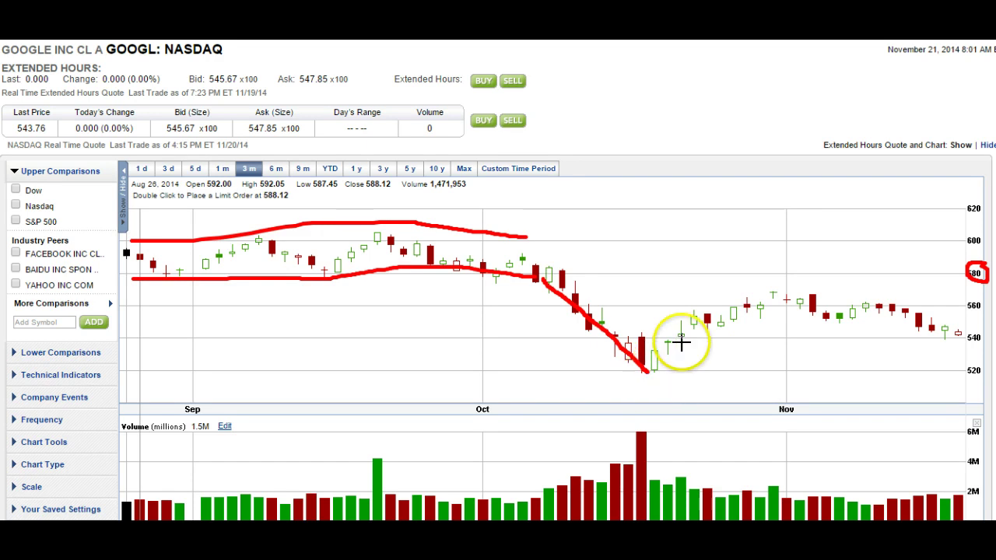
{"action": "left_click", "coordinate": [535, 276]}
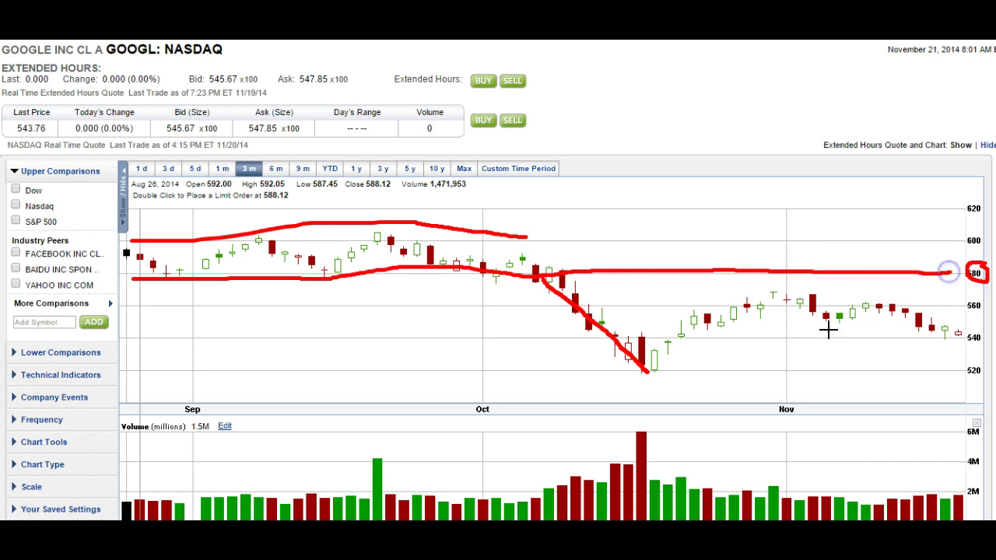
{"action": "left_click_drag", "start_coordinate": [648, 374], "coordinate": [682, 373]}
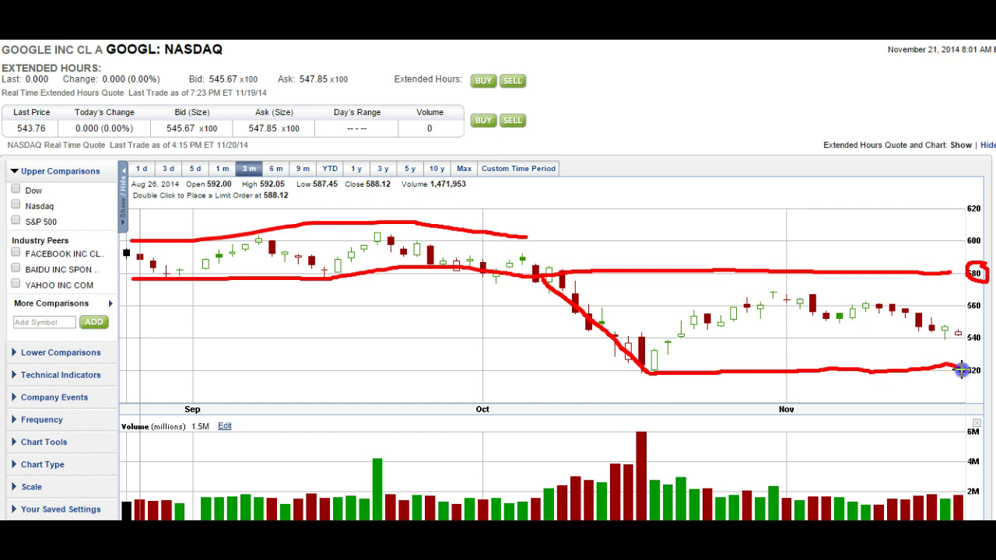
{"action": "left_click_drag", "start_coordinate": [965, 370], "coordinate": [969, 372]}
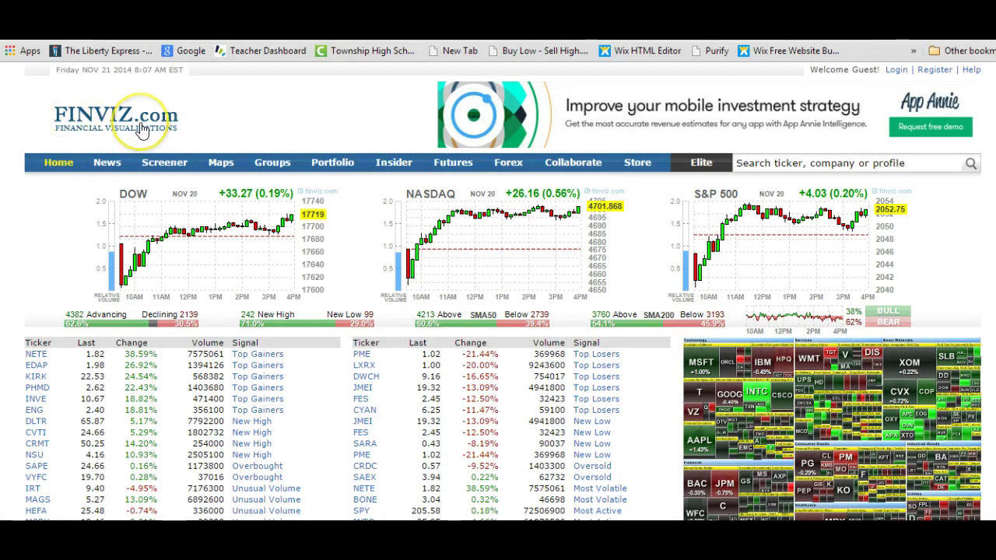
Step: Open the FINVIZ stock screener and filter for country USA with an average volume over 2M
{"action": "left_click", "coordinate": [156, 165]}
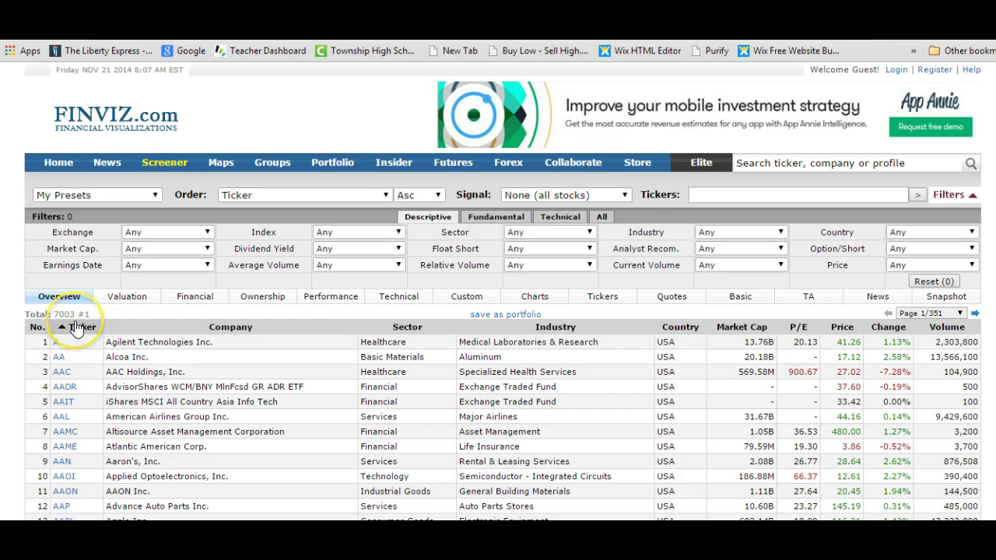
{"action": "left_click", "coordinate": [922, 235]}
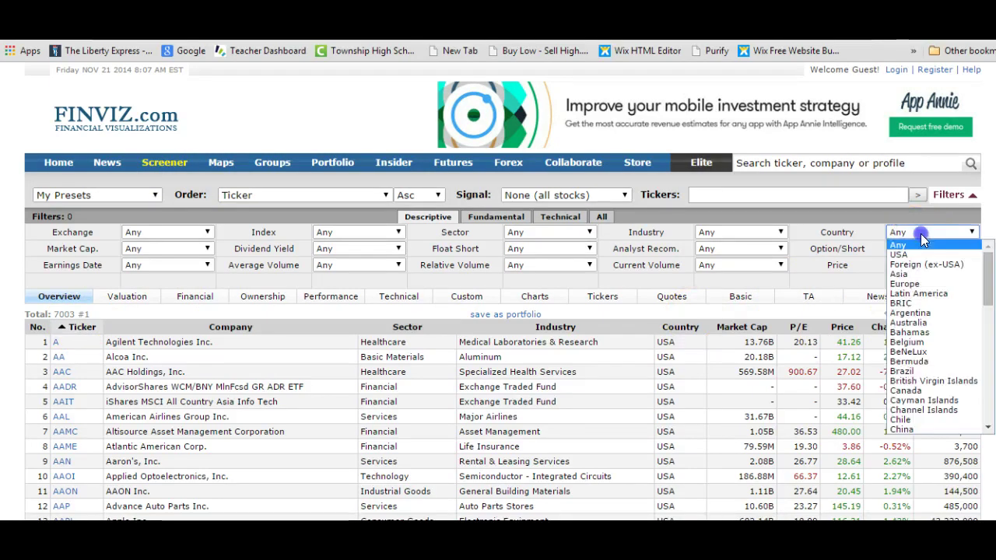
{"action": "left_click", "coordinate": [923, 254]}
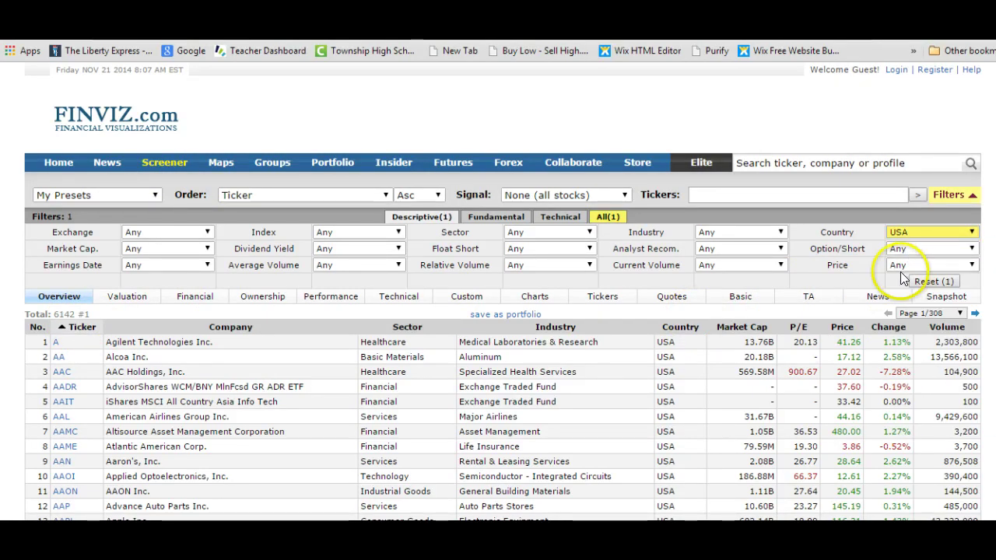
{"action": "left_click", "coordinate": [365, 266]}
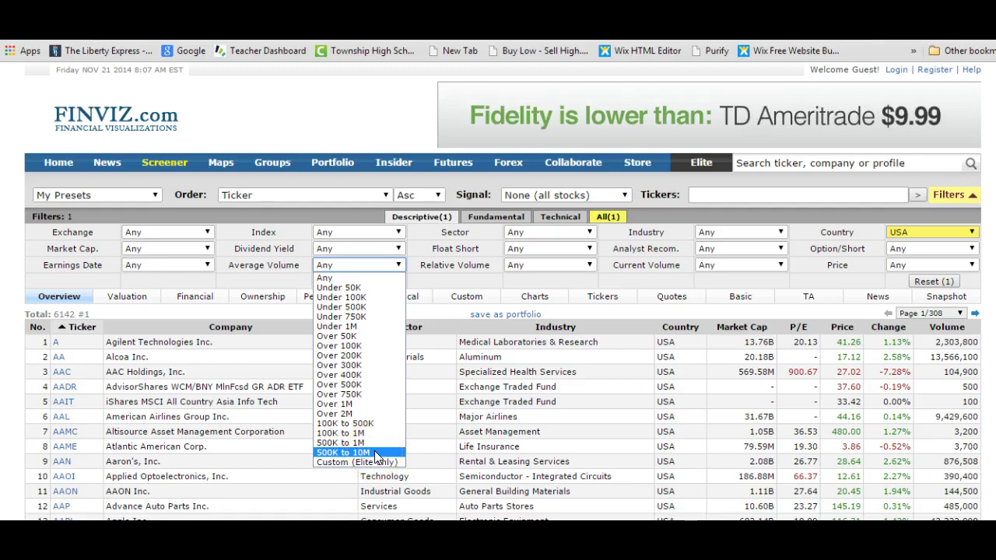
{"action": "left_click", "coordinate": [333, 413]}
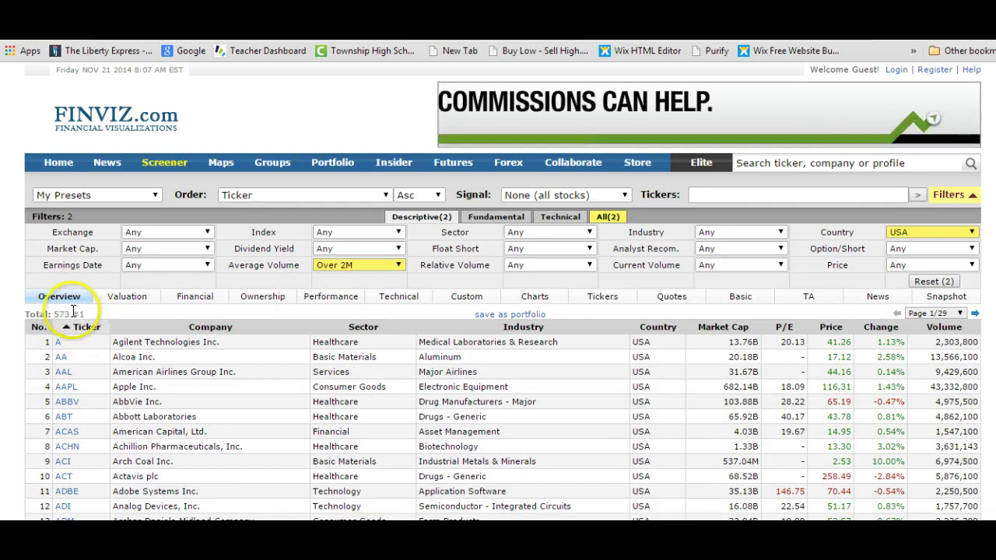
Step: Set the screener's price filter to Over $30
{"action": "left_click", "coordinate": [926, 265]}
{"action": "scroll", "coordinate": [952, 379], "scroll_direction": "down", "scroll_amount": 7}
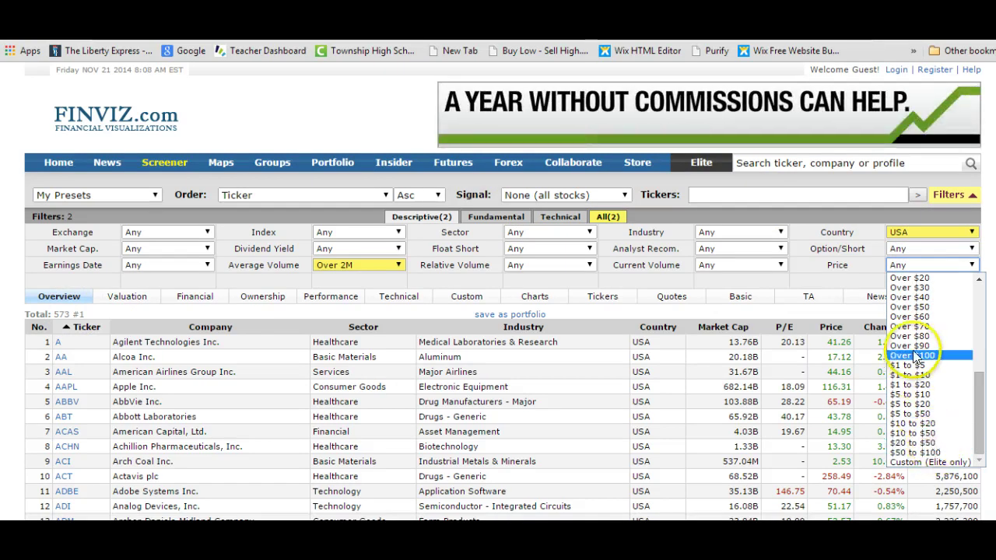
{"action": "left_click", "coordinate": [910, 287]}
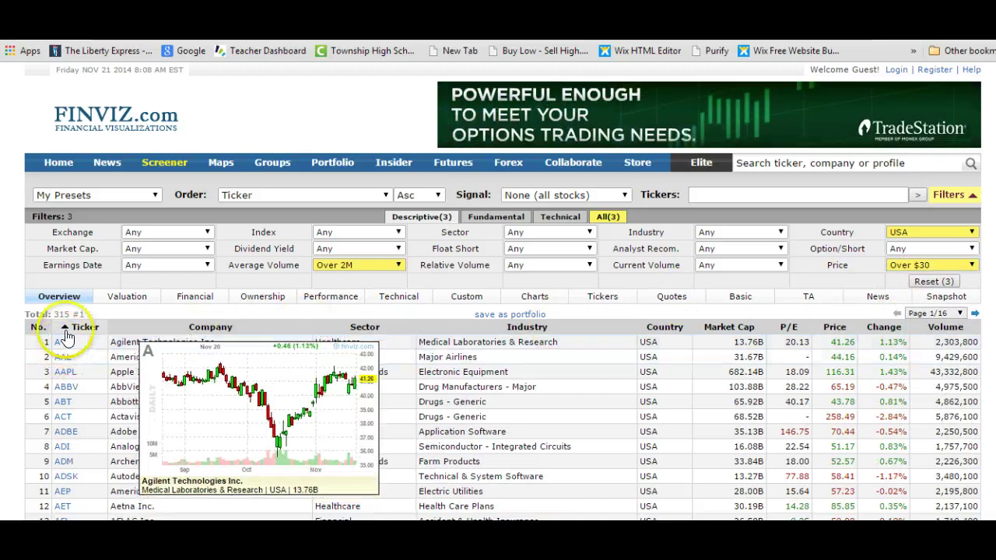
Step: Set the screener's current volume filter to Over 2M and its price filter to $20 to $50
{"action": "left_click", "coordinate": [704, 264]}
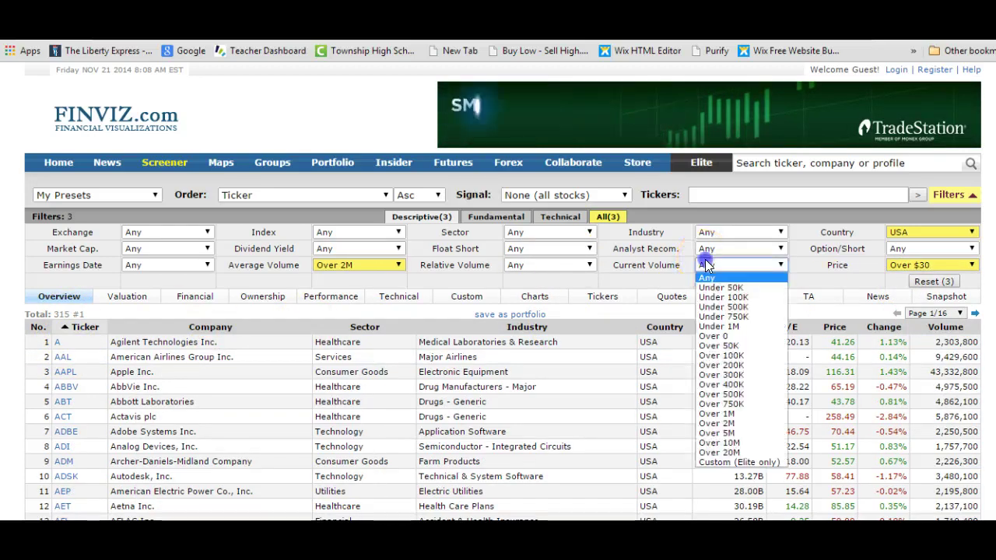
{"action": "left_click", "coordinate": [734, 423]}
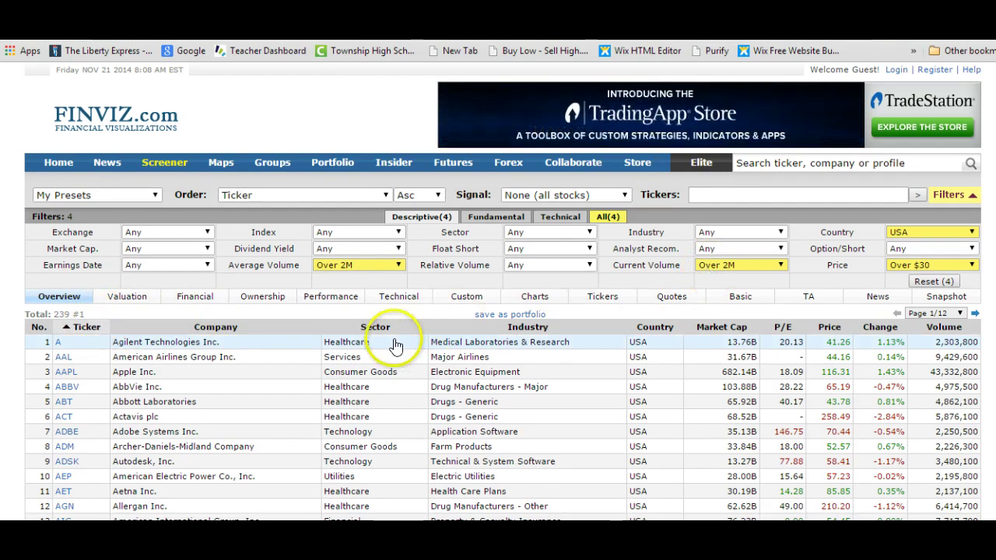
{"action": "left_click", "coordinate": [930, 265]}
{"action": "scroll", "coordinate": [936, 427], "scroll_direction": "down", "scroll_amount": 5}
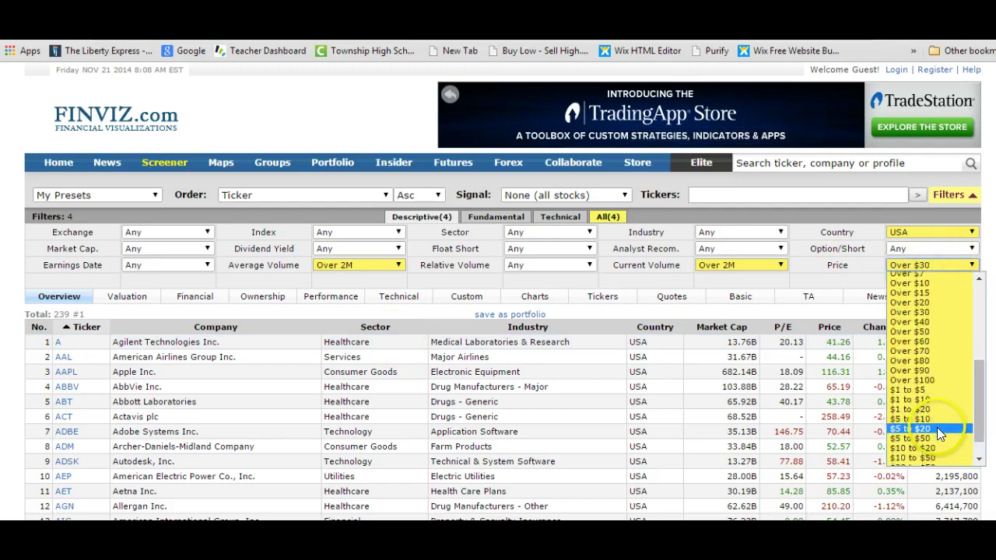
{"action": "scroll", "coordinate": [928, 441], "scroll_direction": "down", "scroll_amount": 2}
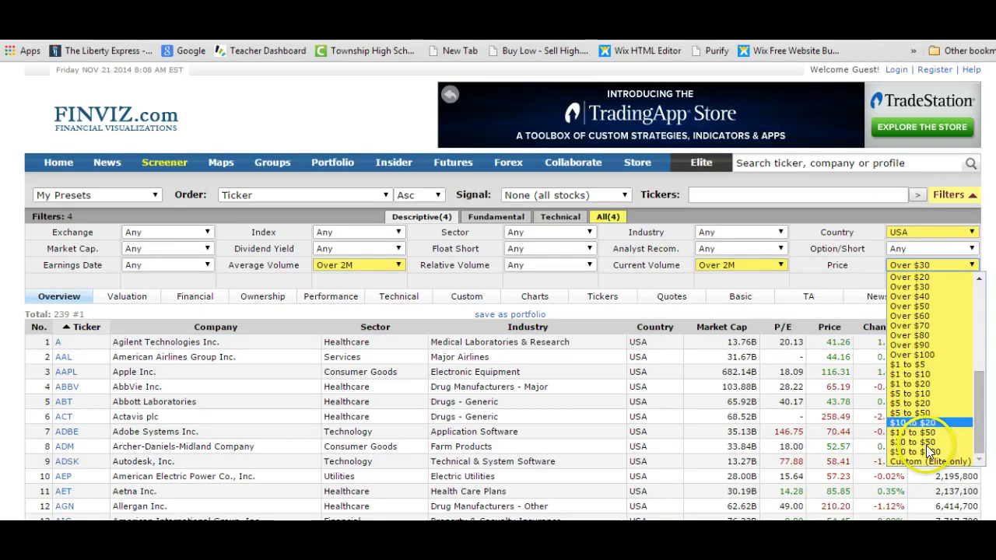
{"action": "left_click", "coordinate": [929, 443]}
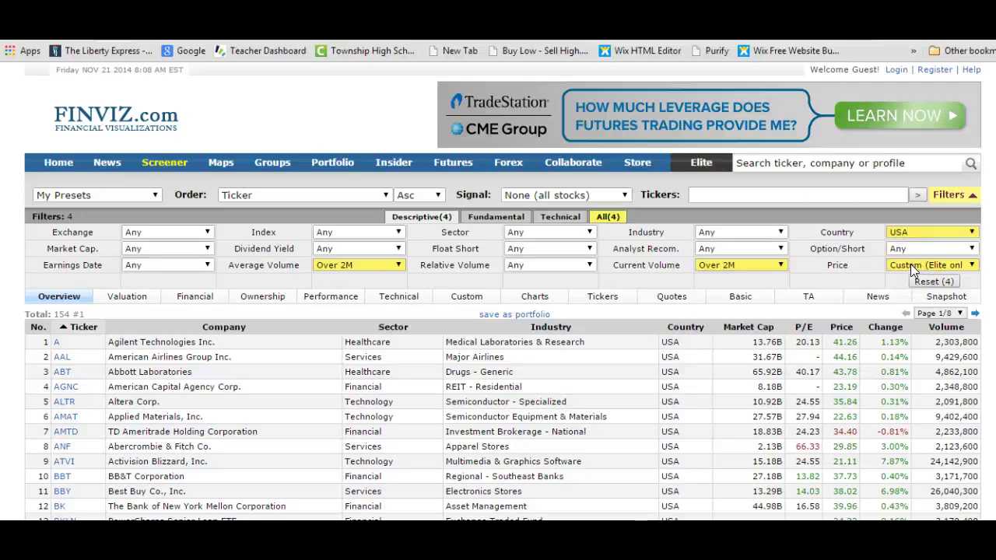
Step: Show the screened stocks as charts and look through the technical charts on the first page
{"action": "left_click", "coordinate": [534, 296]}
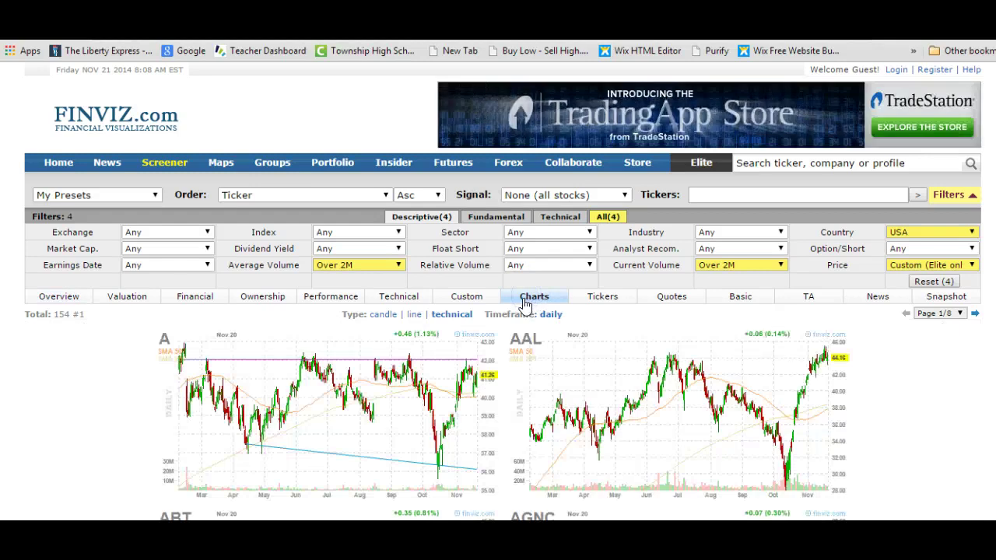
{"action": "scroll", "coordinate": [522, 309], "scroll_direction": "down", "scroll_amount": 2}
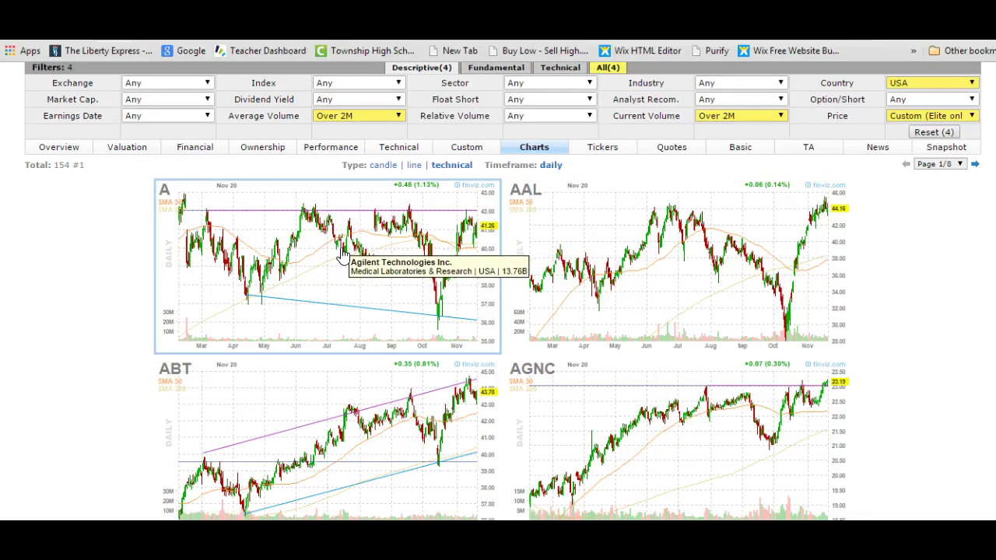
{"action": "scroll", "coordinate": [346, 261], "scroll_direction": "down", "scroll_amount": 2}
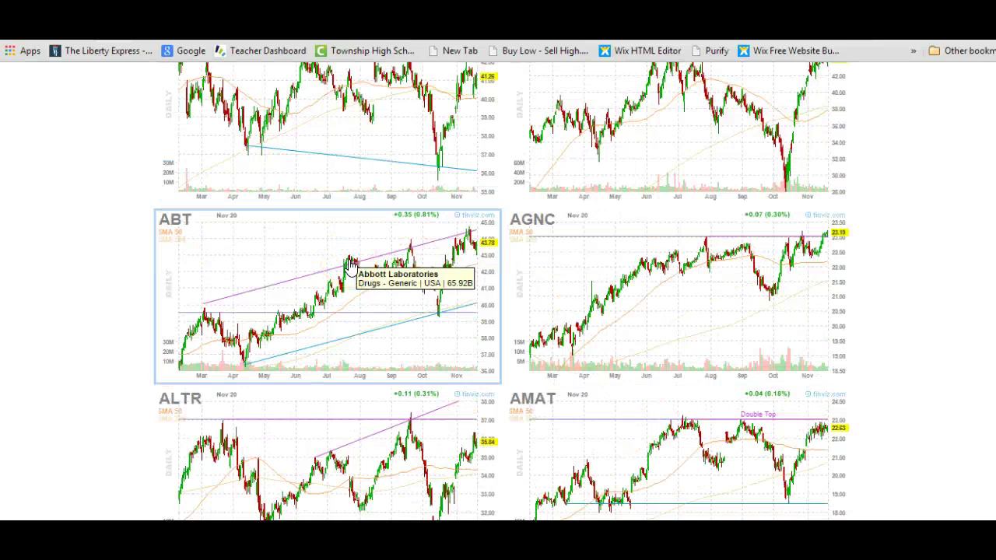
{"action": "scroll", "coordinate": [349, 266], "scroll_direction": "down", "scroll_amount": 7}
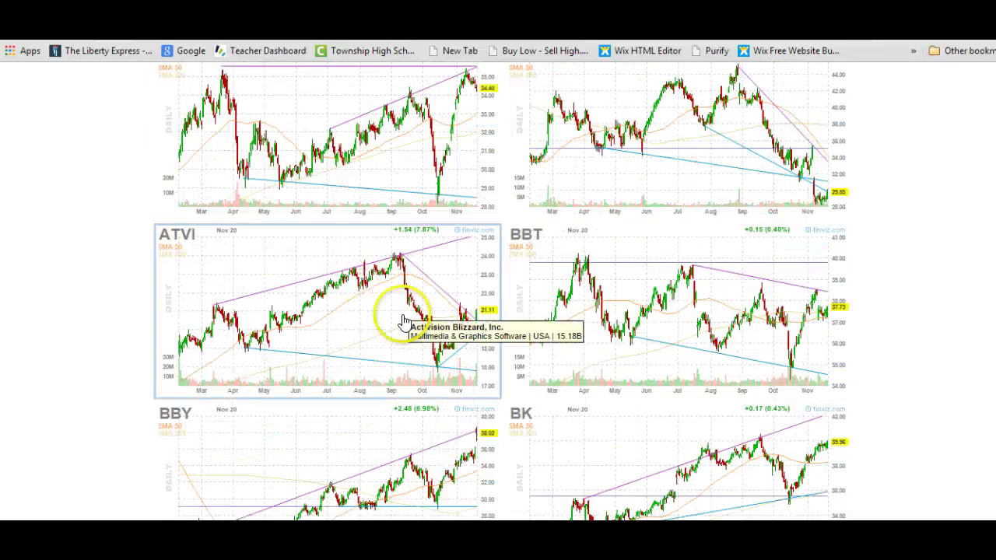
{"action": "scroll", "coordinate": [403, 321], "scroll_direction": "down", "scroll_amount": 1}
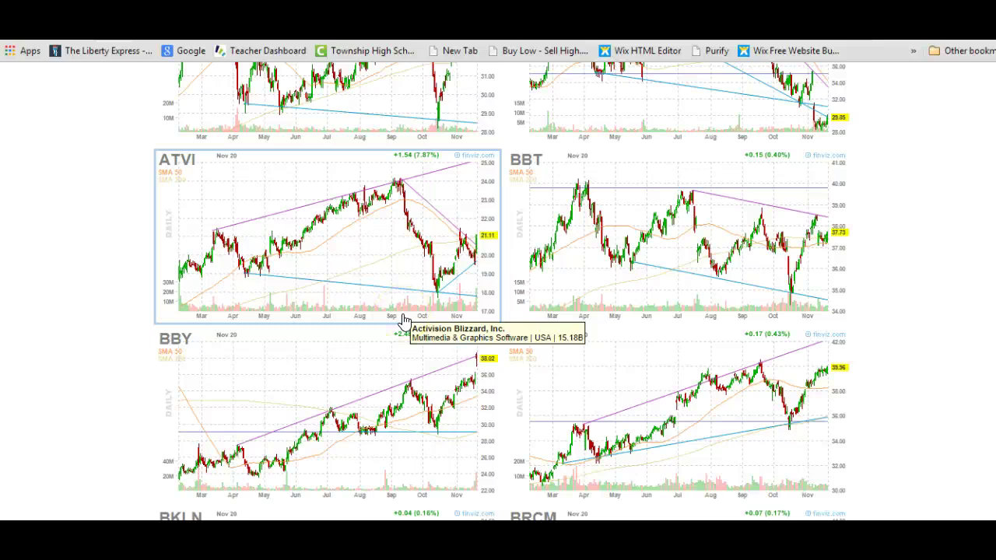
{"action": "scroll", "coordinate": [401, 295], "scroll_direction": "up", "scroll_amount": 10}
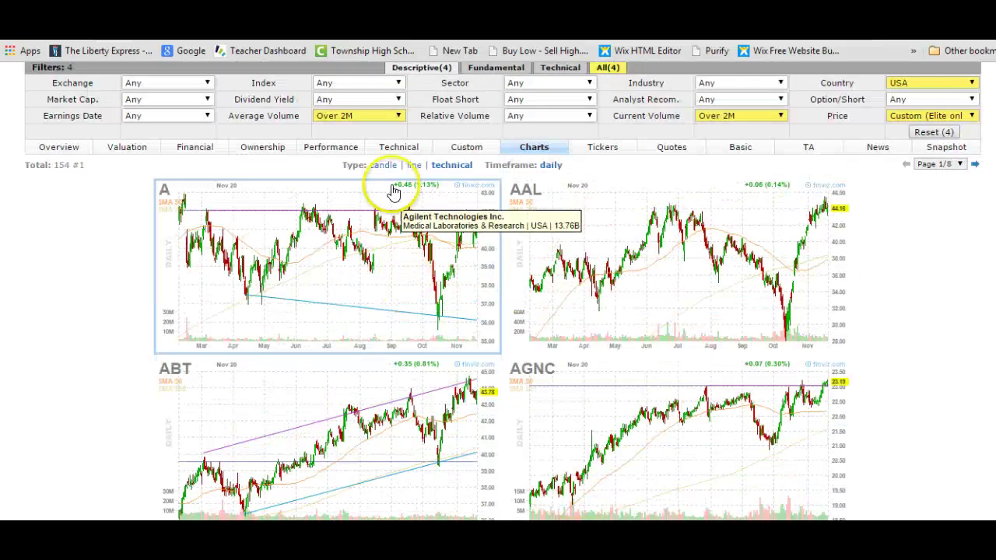
Step: Switch the screened stocks' charts to the candle type and examine the first page of results for channel patterns
{"action": "left_click", "coordinate": [384, 166]}
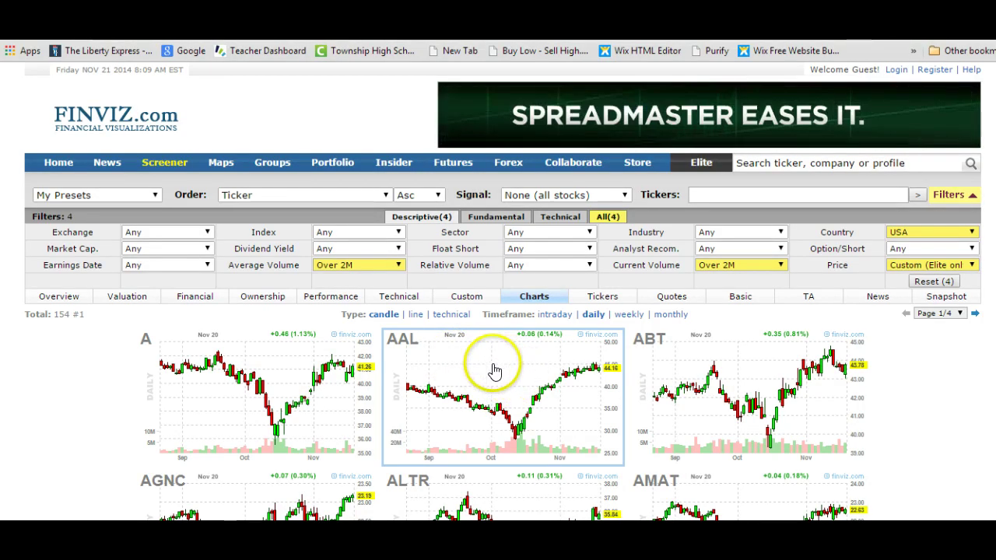
{"action": "scroll", "coordinate": [493, 371], "scroll_direction": "down", "scroll_amount": 3}
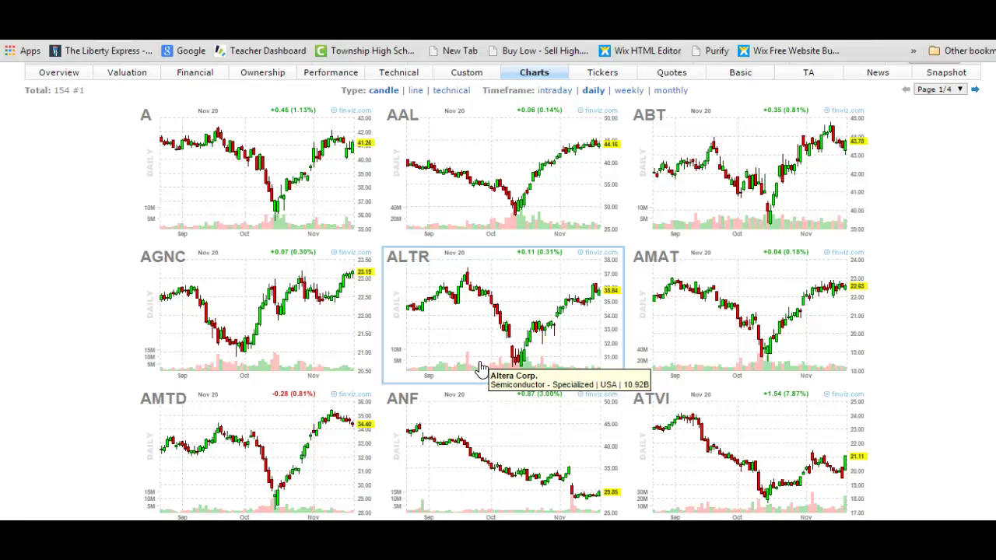
{"action": "scroll", "coordinate": [478, 368], "scroll_direction": "down", "scroll_amount": 4}
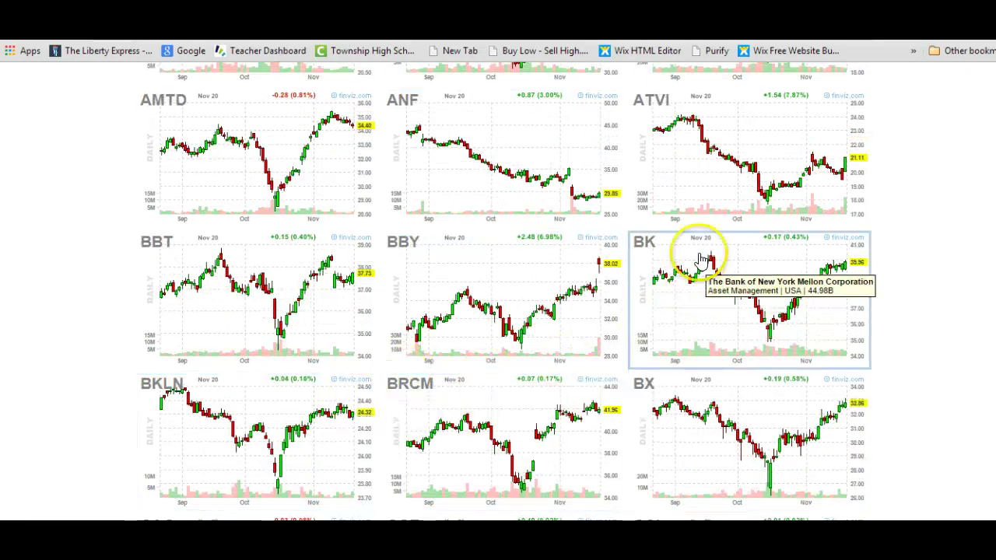
{"action": "scroll", "coordinate": [667, 340], "scroll_direction": "down", "scroll_amount": 3}
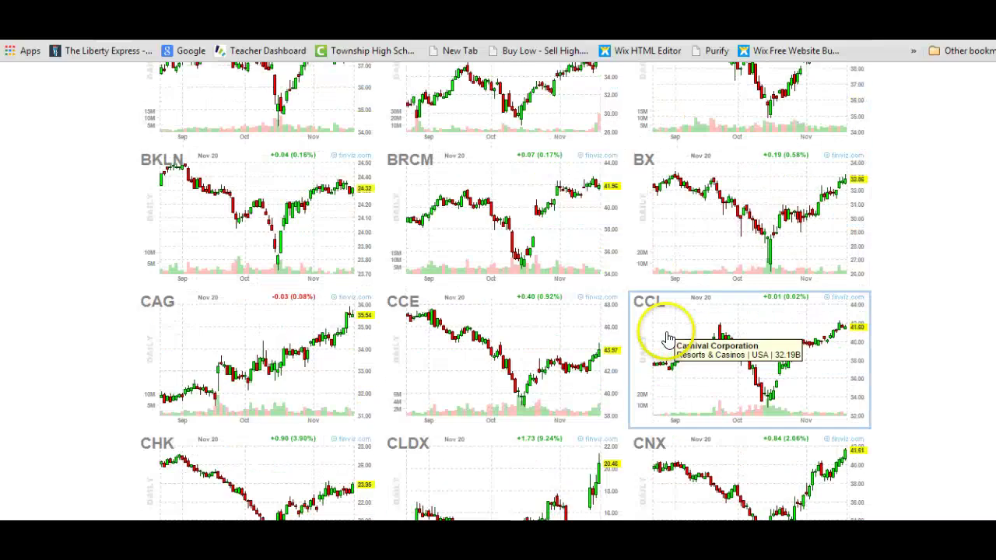
{"action": "scroll", "coordinate": [667, 339], "scroll_direction": "down", "scroll_amount": 3}
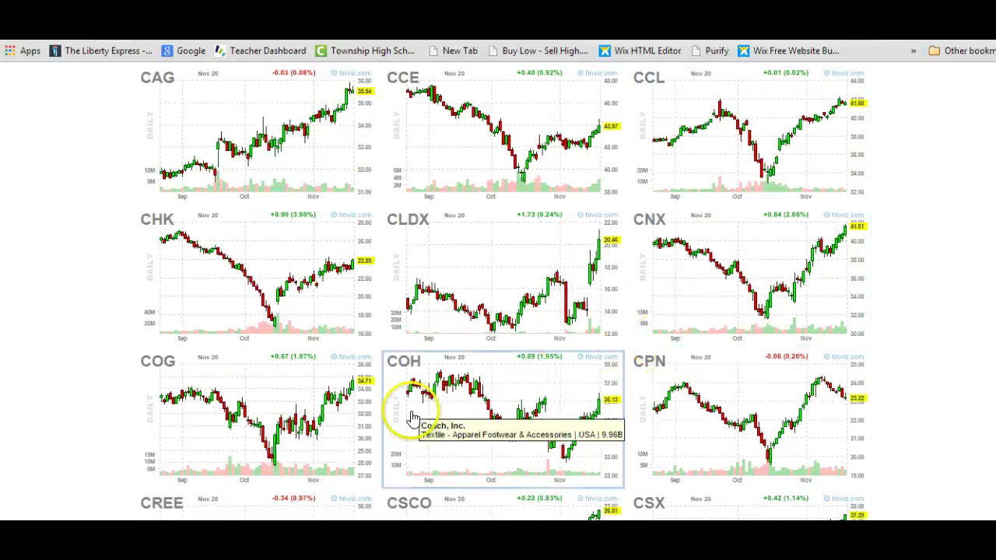
{"action": "scroll", "coordinate": [410, 412], "scroll_direction": "down", "scroll_amount": 2}
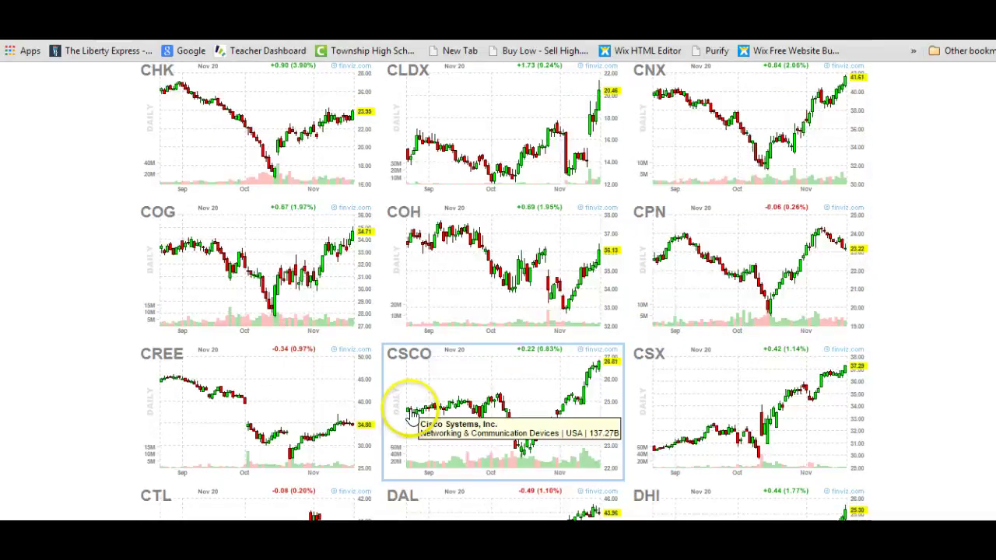
{"action": "scroll", "coordinate": [410, 414], "scroll_direction": "down", "scroll_amount": 3}
{"action": "scroll", "coordinate": [411, 412], "scroll_direction": "down", "scroll_amount": 1}
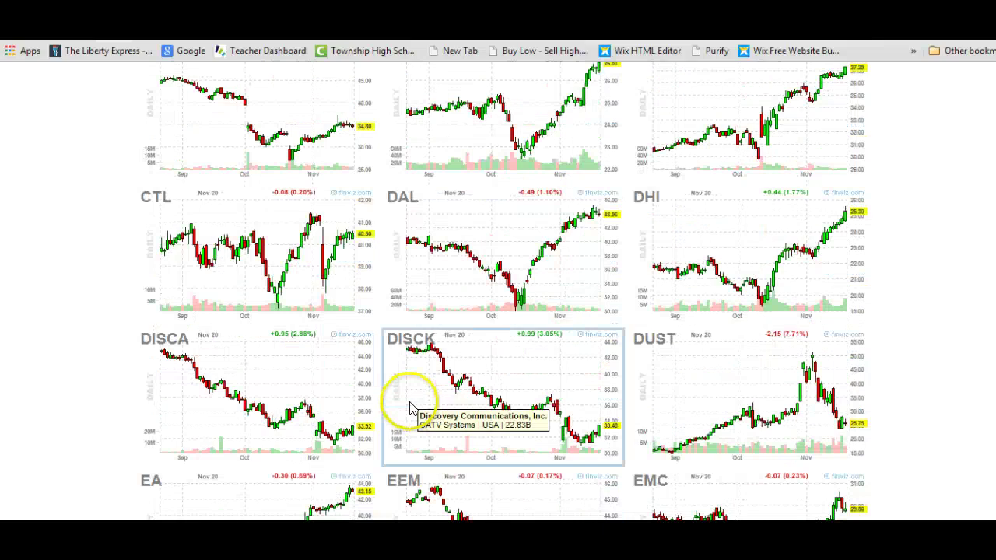
{"action": "scroll", "coordinate": [411, 408], "scroll_direction": "down", "scroll_amount": 2}
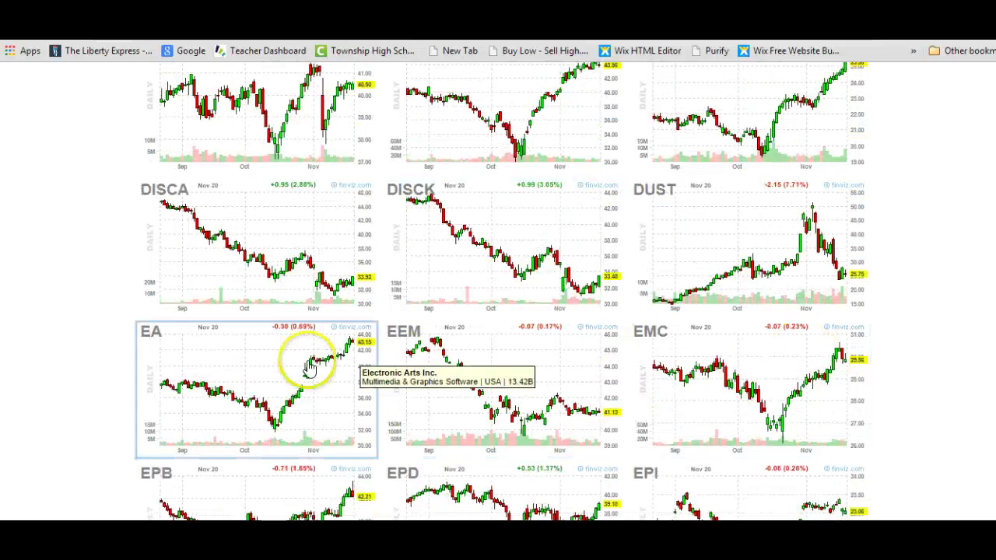
{"action": "scroll", "coordinate": [657, 375], "scroll_direction": "down", "scroll_amount": 1}
{"action": "scroll", "coordinate": [660, 377], "scroll_direction": "down", "scroll_amount": 2}
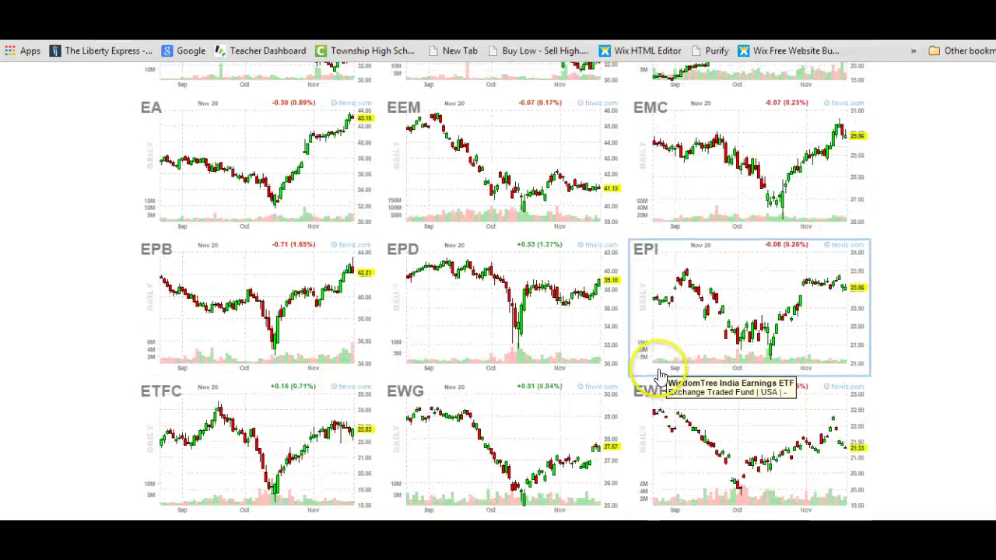
{"action": "scroll", "coordinate": [659, 377], "scroll_direction": "down", "scroll_amount": 3}
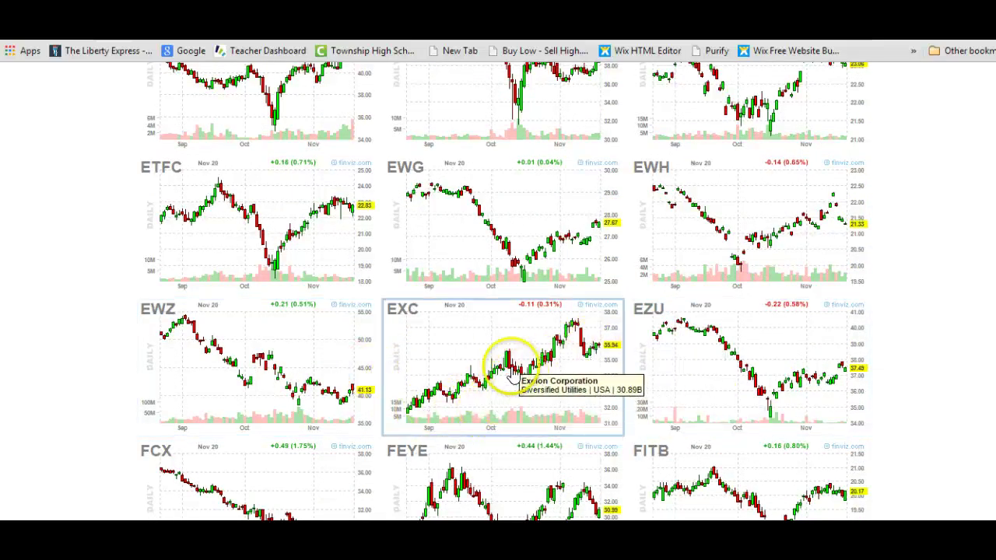
{"action": "scroll", "coordinate": [578, 418], "scroll_direction": "down", "scroll_amount": 1}
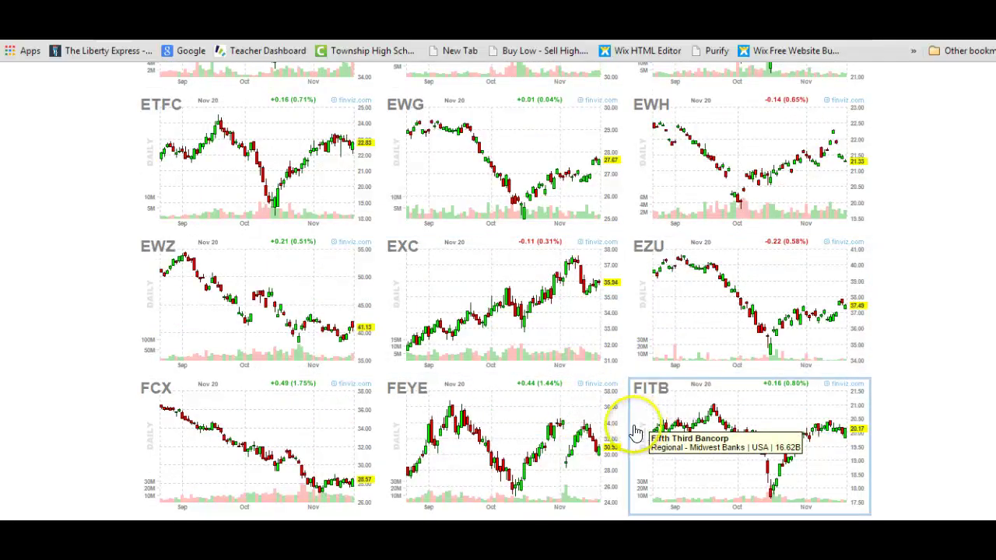
Step: Go to page 2 of the chart results and look through its daily candle charts for channels
{"action": "left_click", "coordinate": [438, 529]}
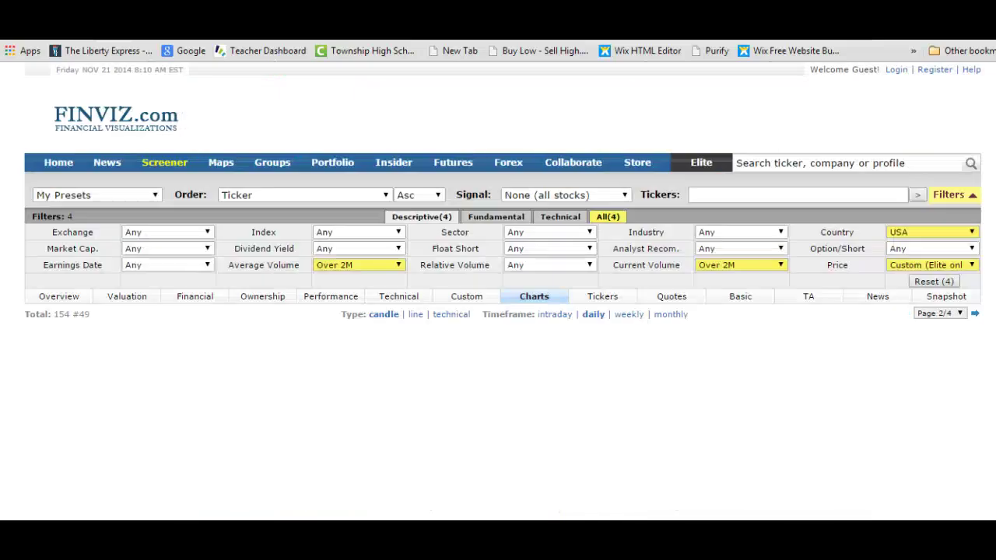
{"action": "scroll", "coordinate": [439, 505], "scroll_direction": "down", "scroll_amount": 3}
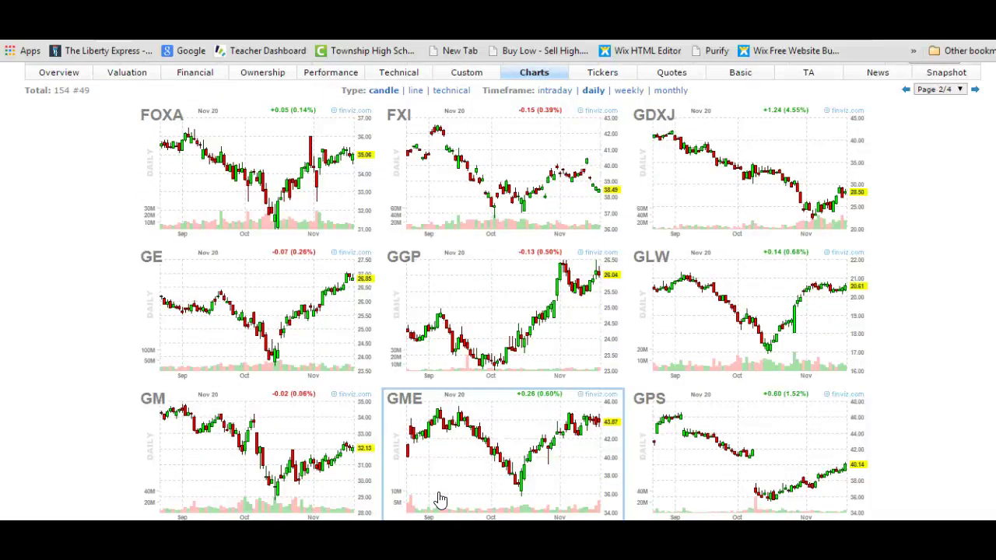
{"action": "scroll", "coordinate": [439, 498], "scroll_direction": "down", "scroll_amount": 1}
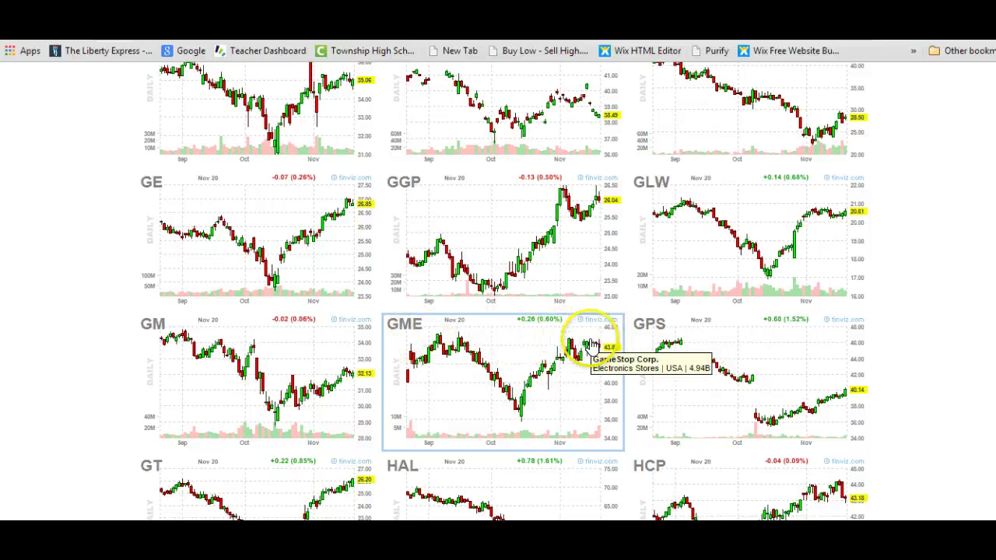
{"action": "scroll", "coordinate": [584, 350], "scroll_direction": "down", "scroll_amount": 4}
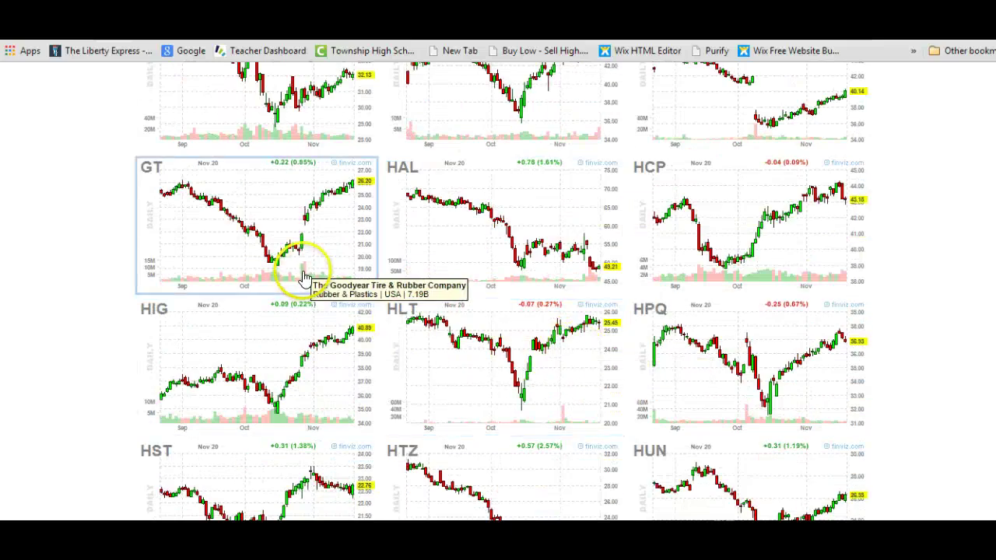
{"action": "scroll", "coordinate": [497, 323], "scroll_direction": "down", "scroll_amount": 2}
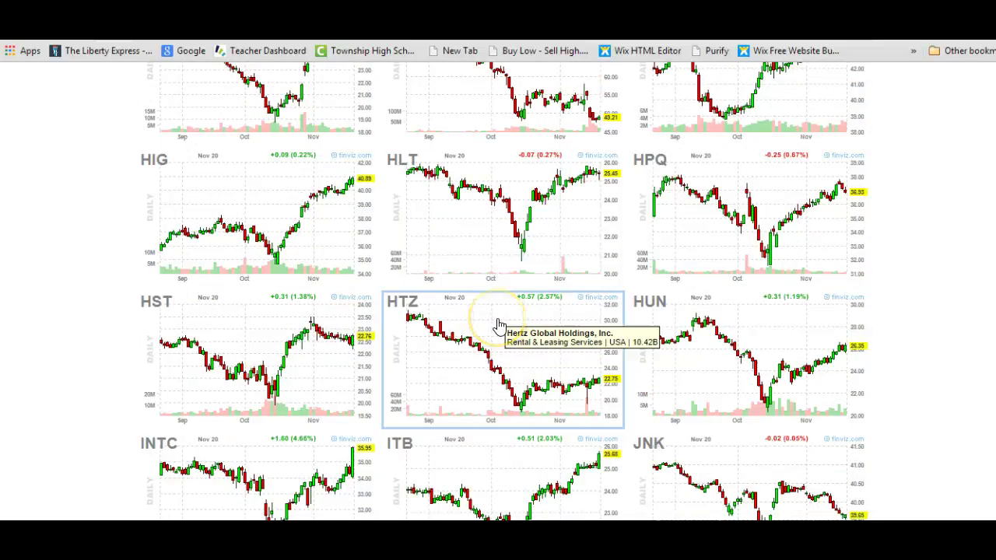
{"action": "scroll", "coordinate": [499, 325], "scroll_direction": "down", "scroll_amount": 2}
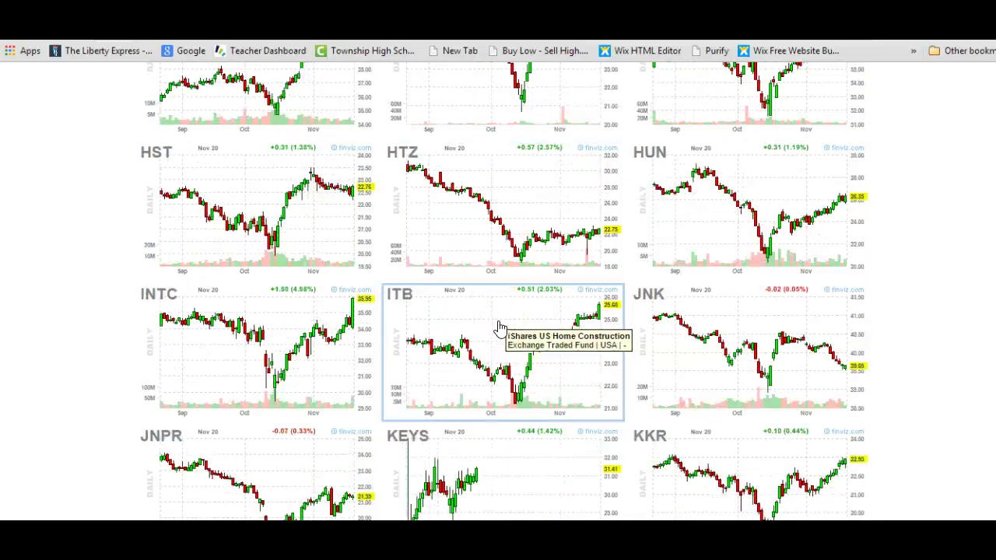
{"action": "left_click", "coordinate": [480, 385]}
{"action": "scroll", "coordinate": [480, 385], "scroll_direction": "down", "scroll_amount": 2}
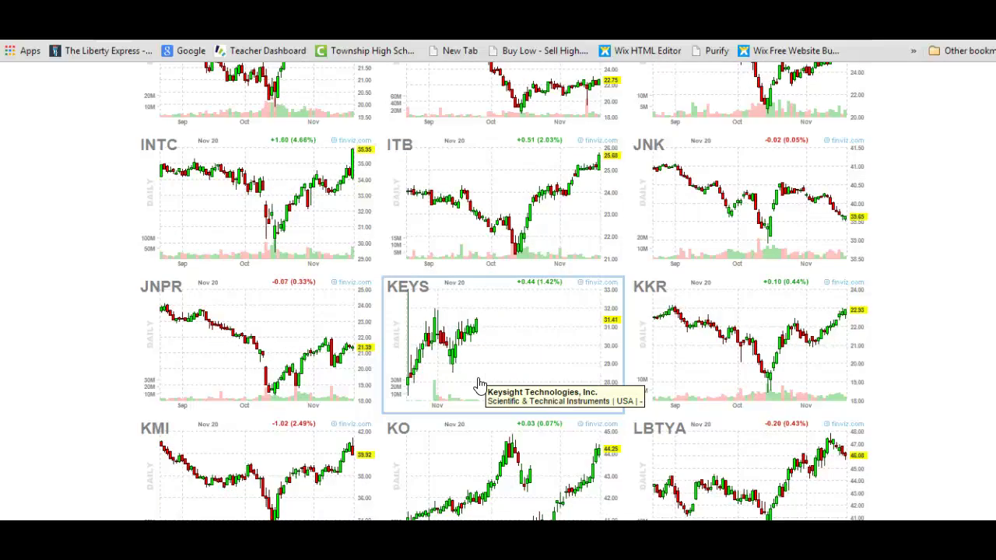
{"action": "scroll", "coordinate": [480, 385], "scroll_direction": "down", "scroll_amount": 2}
{"action": "scroll", "coordinate": [479, 385], "scroll_direction": "down", "scroll_amount": 2}
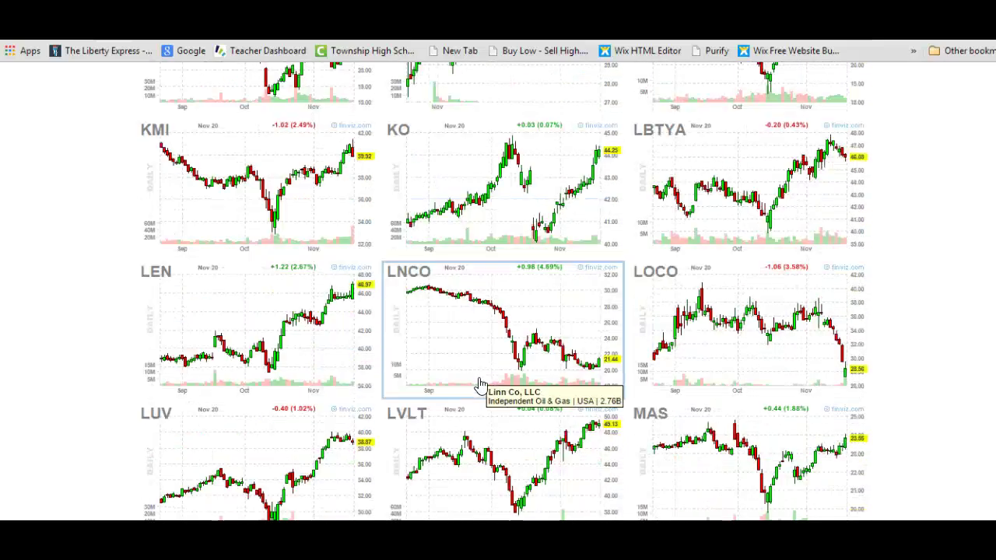
Step: Open the LOCO chart, look at its line and monthly candle views, and return it to daily candles
{"action": "left_click", "coordinate": [667, 333]}
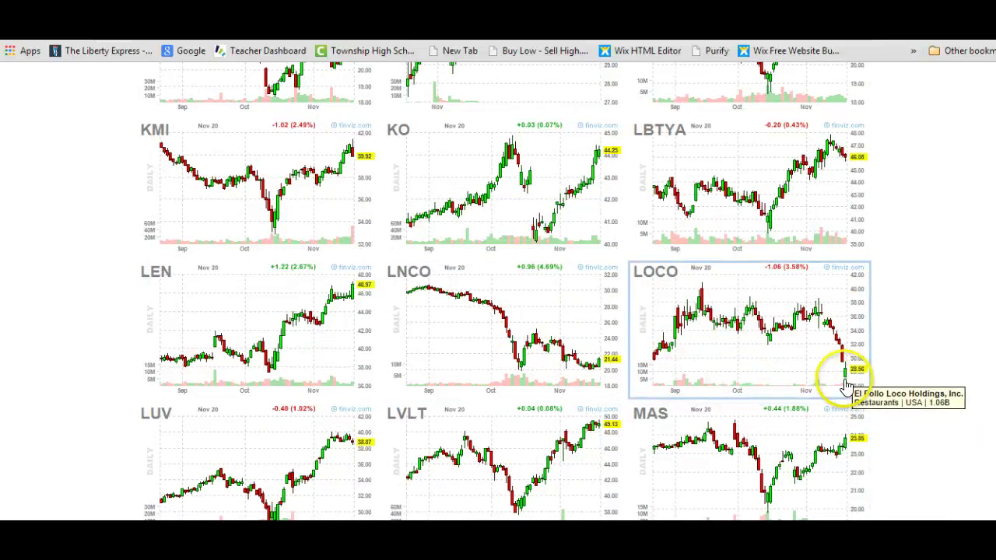
{"action": "left_click", "coordinate": [660, 349]}
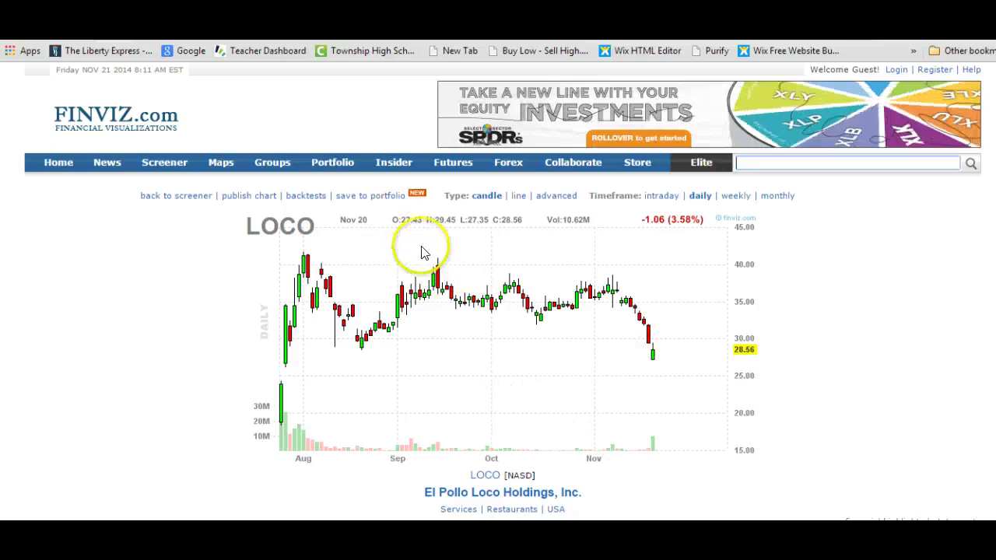
{"action": "left_click", "coordinate": [519, 197]}
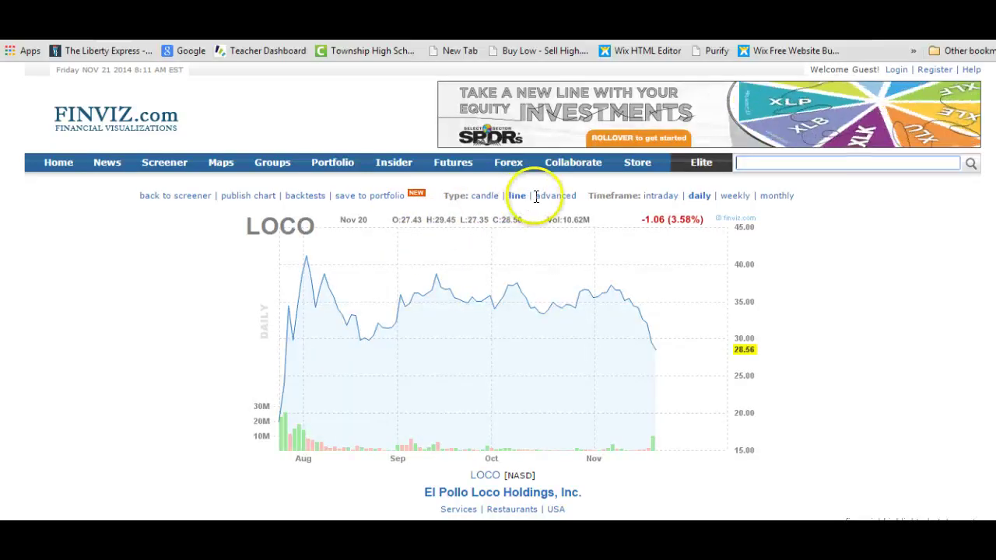
{"action": "left_click", "coordinate": [777, 195]}
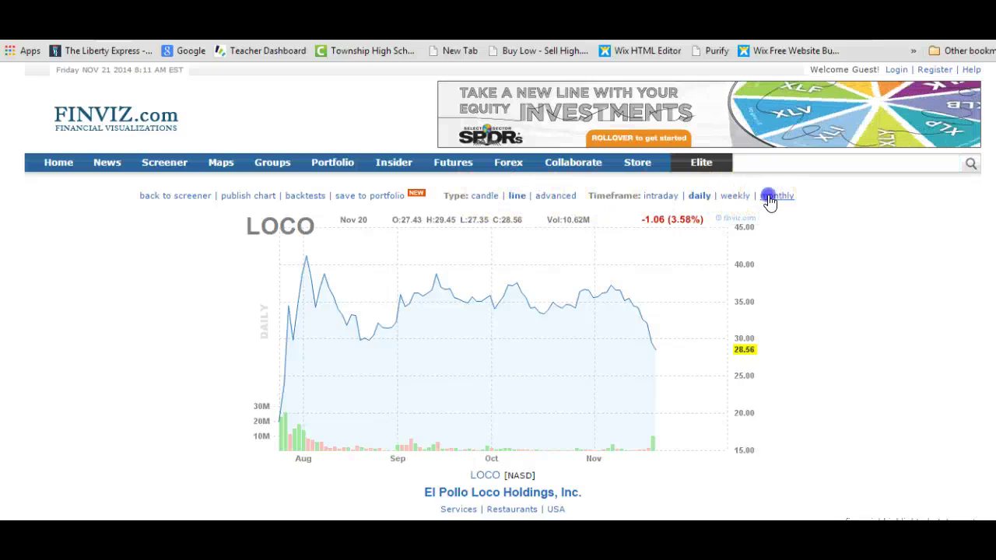
{"action": "left_click", "coordinate": [482, 198]}
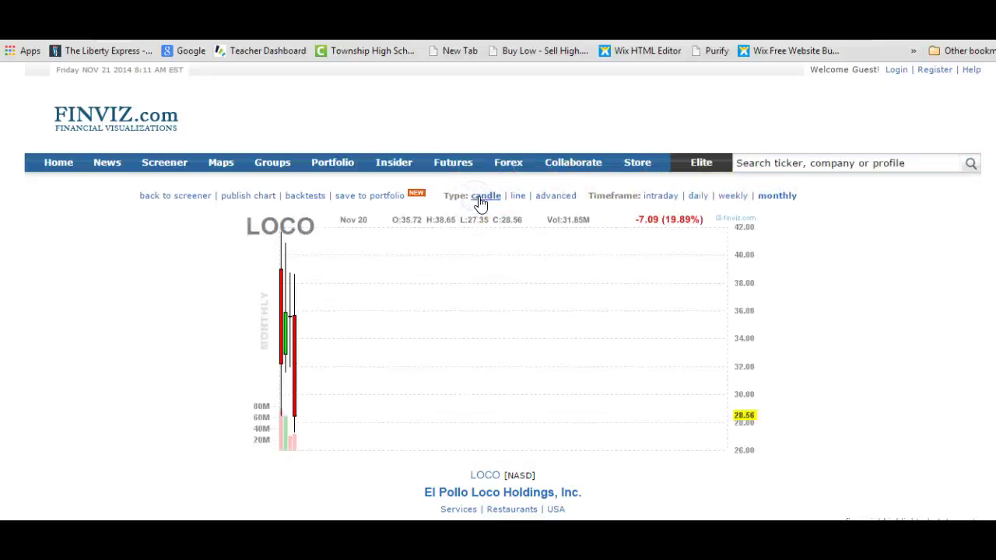
{"action": "left_click", "coordinate": [737, 199]}
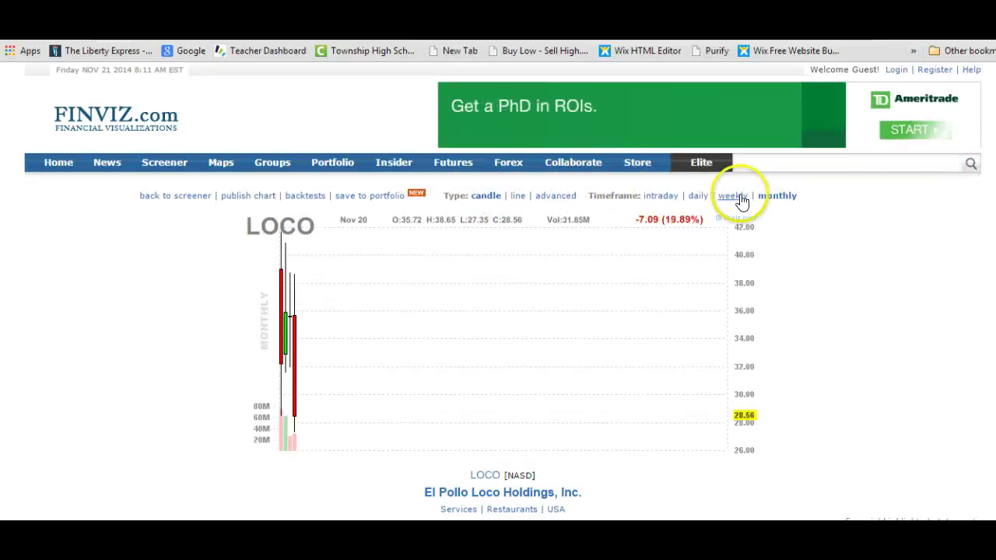
{"action": "left_click", "coordinate": [697, 199]}
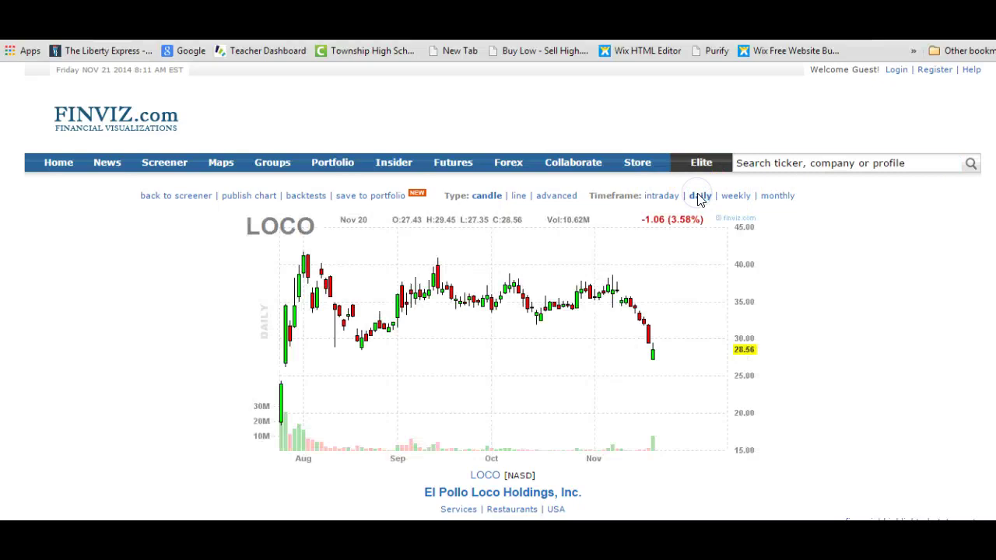
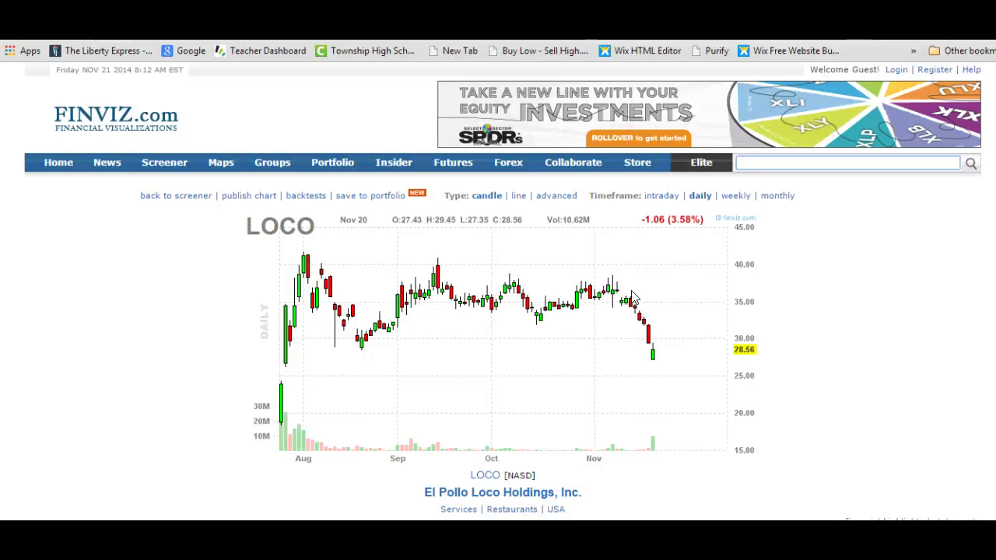
Step: Check the LOCO candle chart on the weekly and monthly timeframes
{"action": "left_click", "coordinate": [627, 290]}
{"action": "left_click", "coordinate": [735, 195]}
{"action": "left_click", "coordinate": [777, 195]}
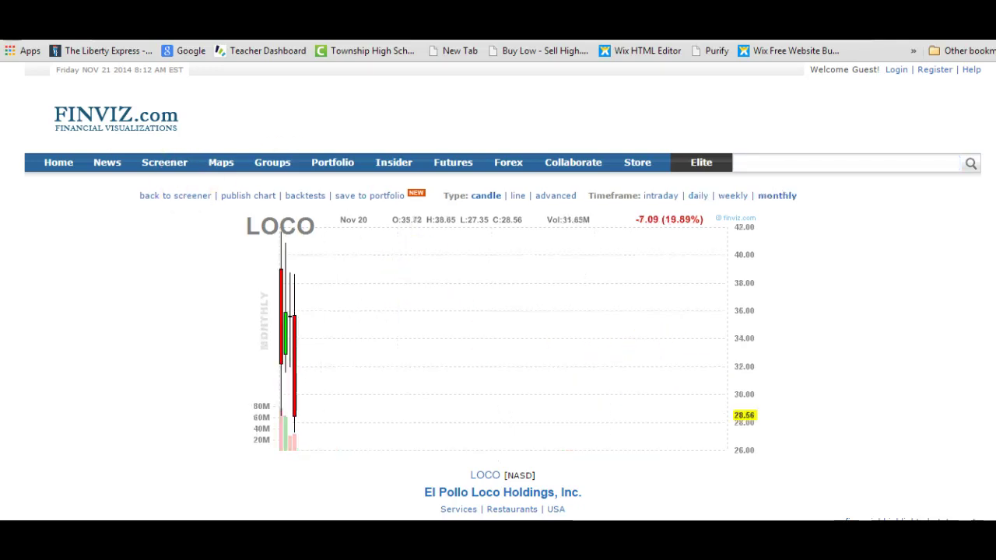
Step: Return to page 2 of the screener charts and examine the remaining stocks down to the NRG, NTAP and NVDA row
{"action": "key", "text": "alt+Left"}
{"action": "key", "text": "alt+Left"}
{"action": "key", "text": "alt+Left"}
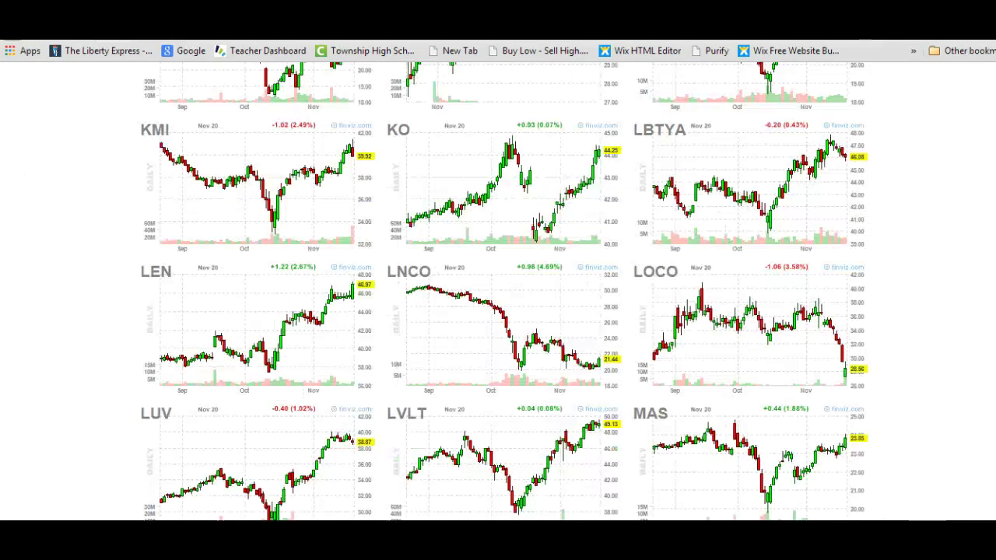
{"action": "scroll", "coordinate": [389, 322], "scroll_direction": "down", "scroll_amount": 9}
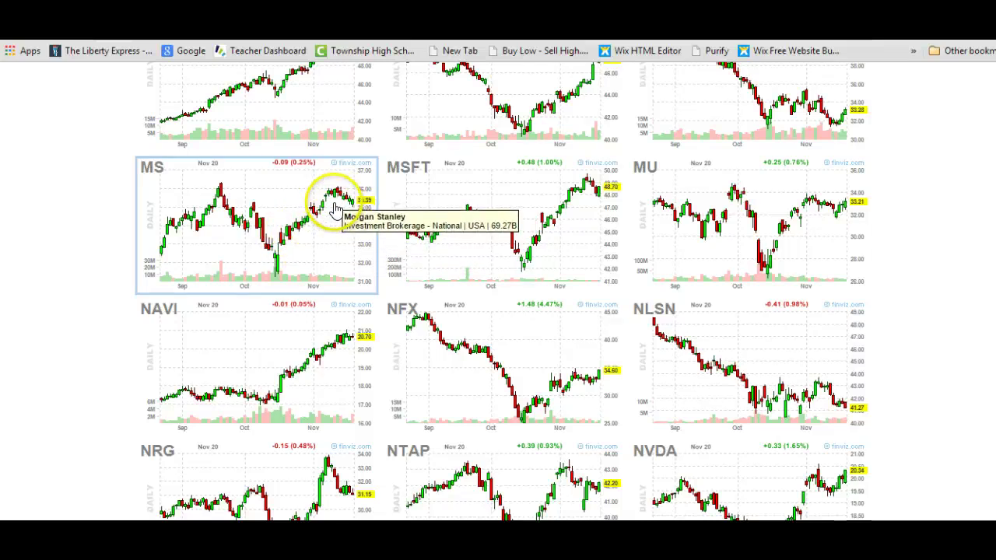
{"action": "scroll", "coordinate": [311, 227], "scroll_direction": "down", "scroll_amount": 1}
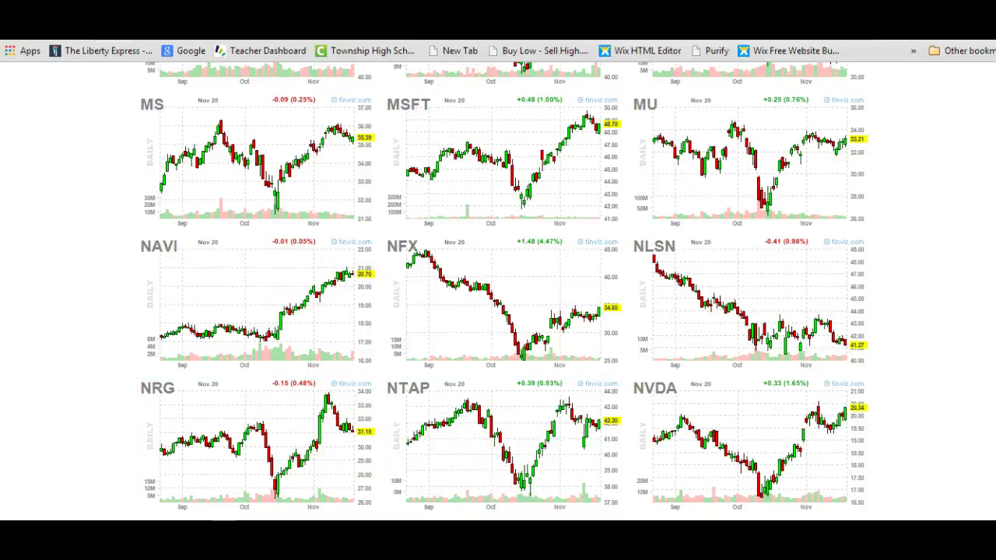
Step: Go to page 3 of the chart results and examine its daily candle charts for channels down to the SPXU, SQQQ and STI row
{"action": "scroll", "coordinate": [480, 471], "scroll_direction": "down", "scroll_amount": 2}
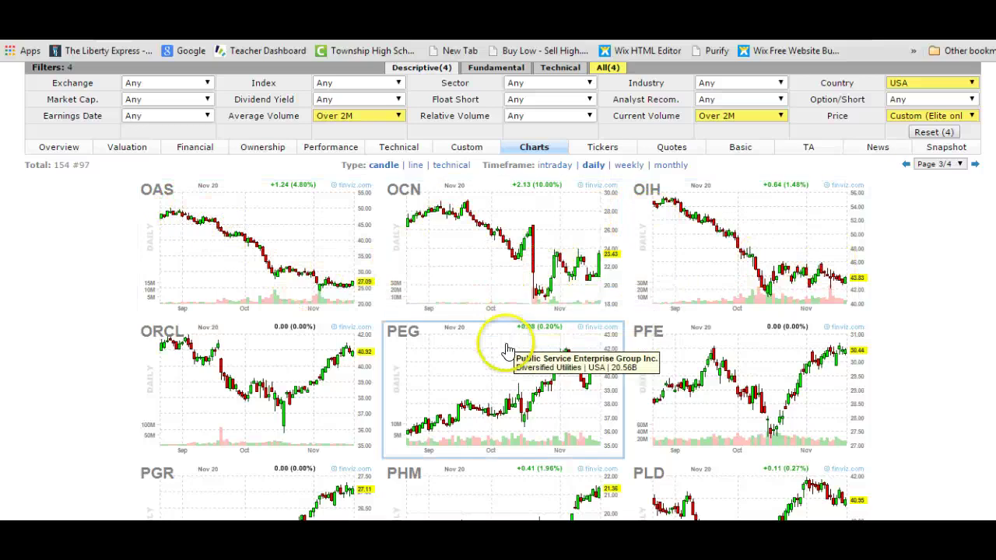
{"action": "scroll", "coordinate": [505, 350], "scroll_direction": "down", "scroll_amount": 4}
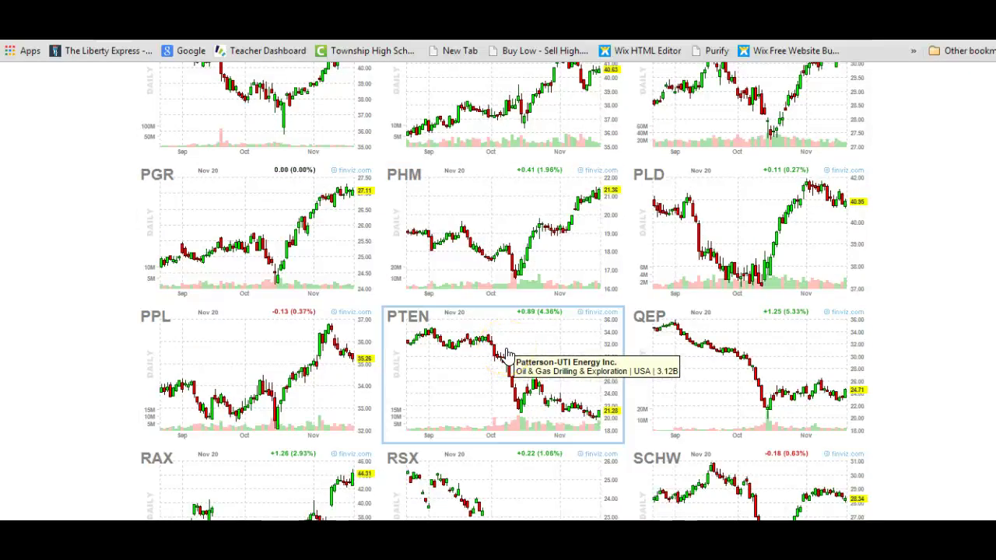
{"action": "scroll", "coordinate": [506, 354], "scroll_direction": "down", "scroll_amount": 2}
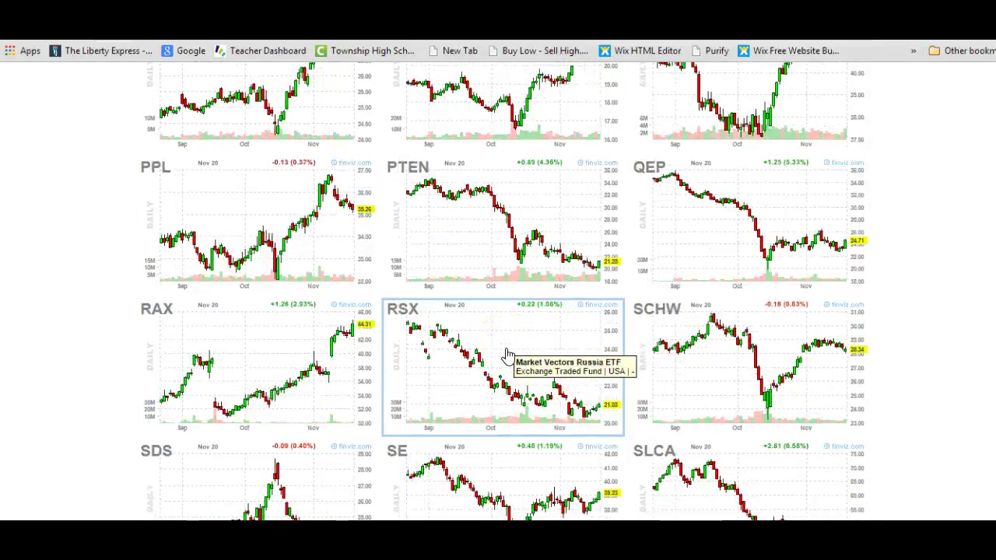
{"action": "scroll", "coordinate": [507, 354], "scroll_direction": "down", "scroll_amount": 2}
{"action": "scroll", "coordinate": [507, 356], "scroll_direction": "down", "scroll_amount": 2}
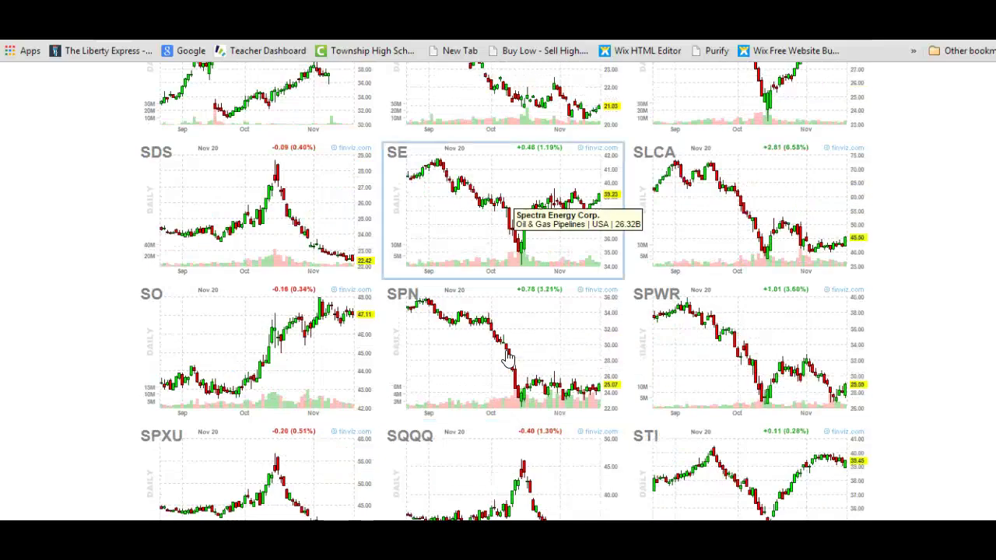
{"action": "left_click", "coordinate": [632, 395]}
{"action": "scroll", "coordinate": [639, 402], "scroll_direction": "down", "scroll_amount": 2}
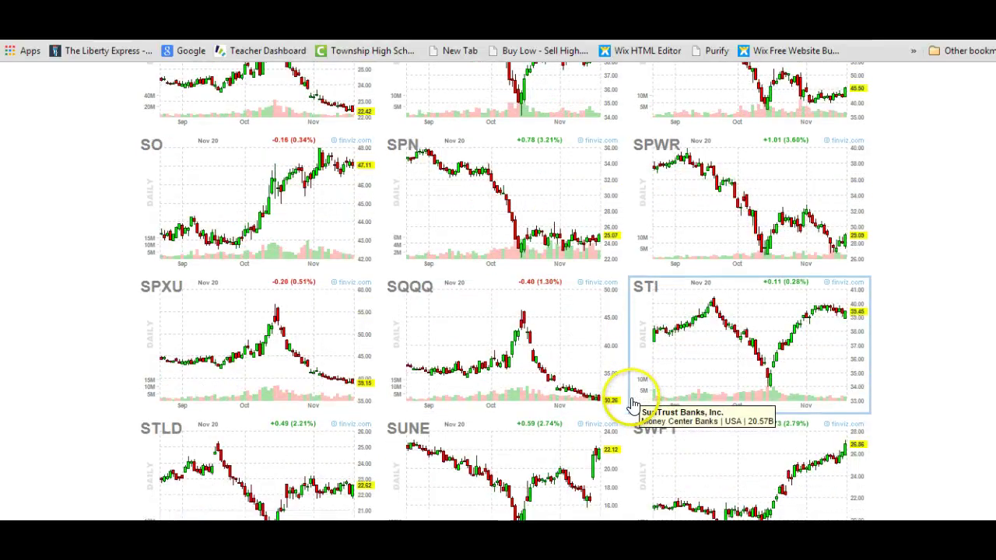
Step: Examine the page 3 charts from the STLD, SUNE and SWFT row down to VWO, VXX and WFM for channels
{"action": "scroll", "coordinate": [633, 402], "scroll_direction": "down", "scroll_amount": 2}
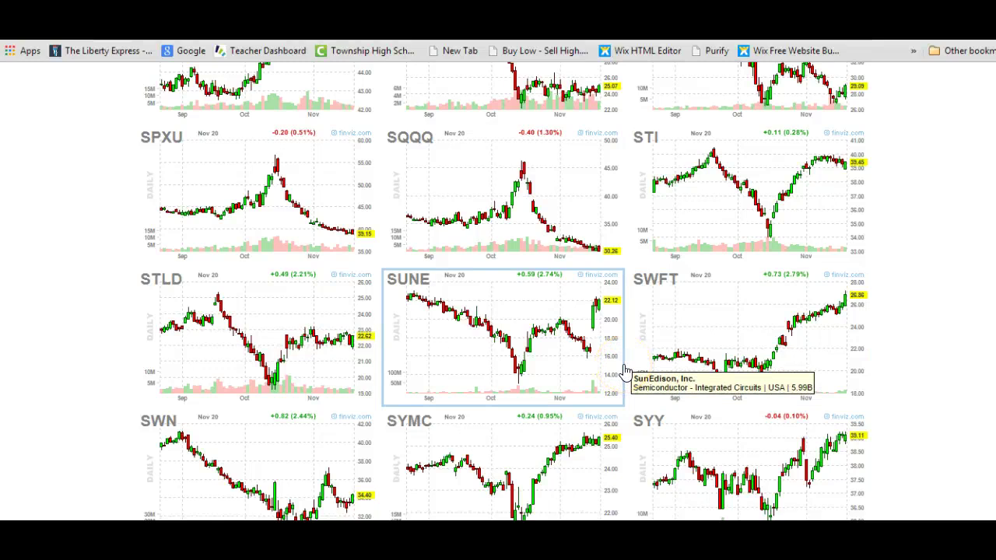
{"action": "scroll", "coordinate": [622, 371], "scroll_direction": "down", "scroll_amount": 2}
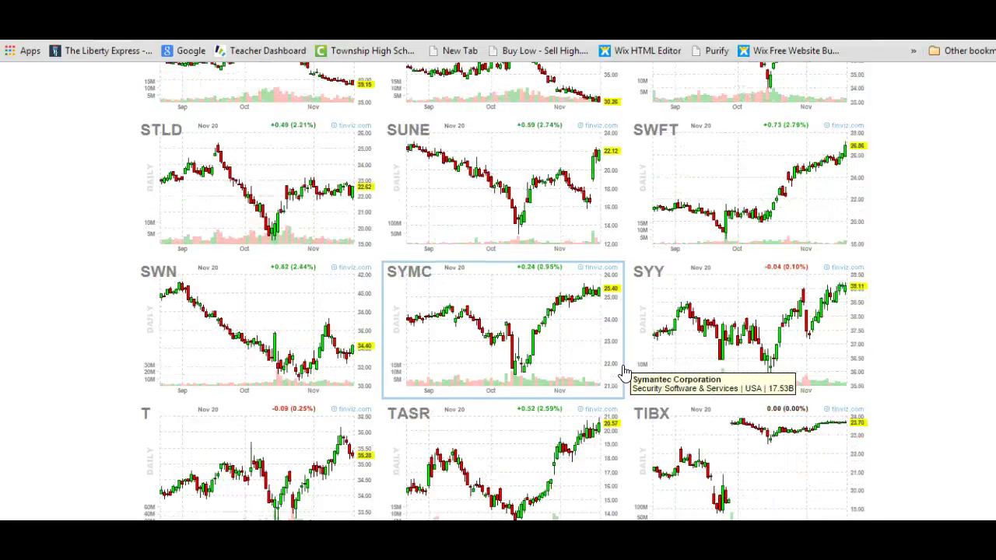
{"action": "scroll", "coordinate": [622, 371], "scroll_direction": "down", "scroll_amount": 2}
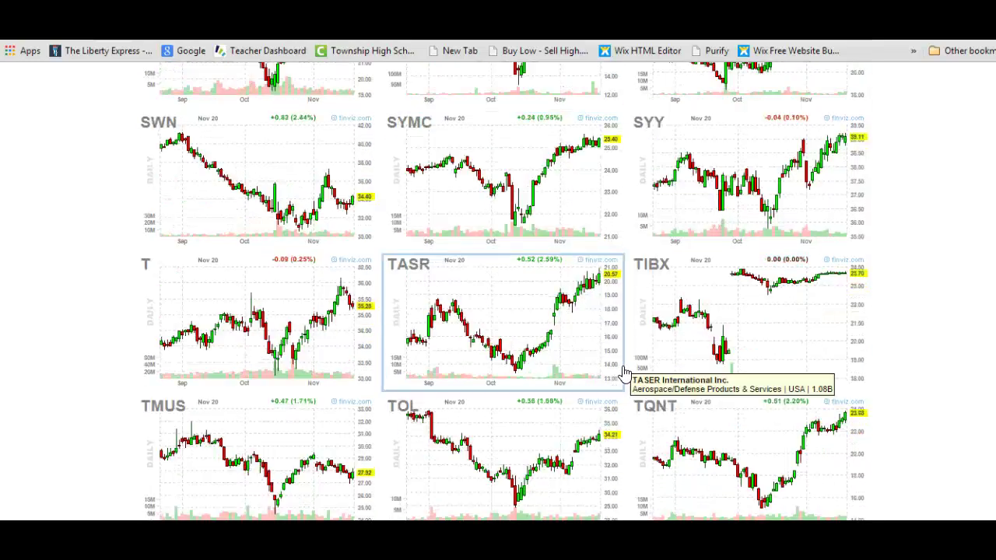
{"action": "scroll", "coordinate": [622, 373], "scroll_direction": "down", "scroll_amount": 3}
{"action": "scroll", "coordinate": [622, 377], "scroll_direction": "down", "scroll_amount": 2}
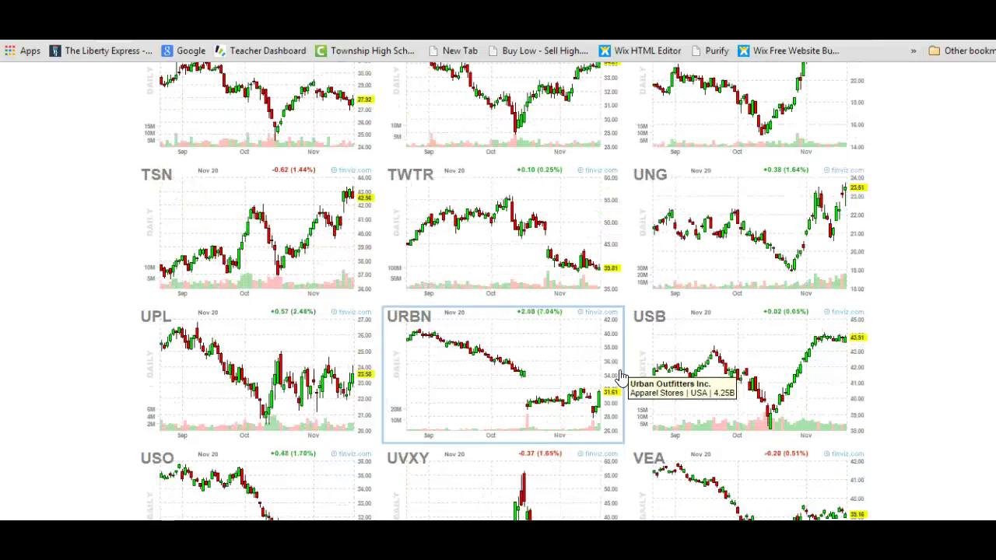
{"action": "scroll", "coordinate": [622, 377], "scroll_direction": "down", "scroll_amount": 1}
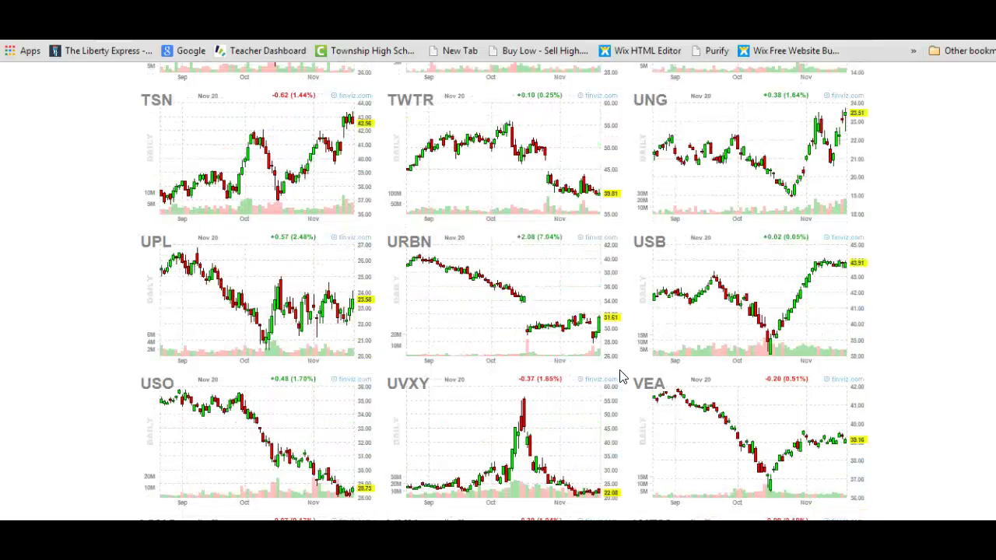
{"action": "scroll", "coordinate": [620, 377], "scroll_direction": "down", "scroll_amount": 2}
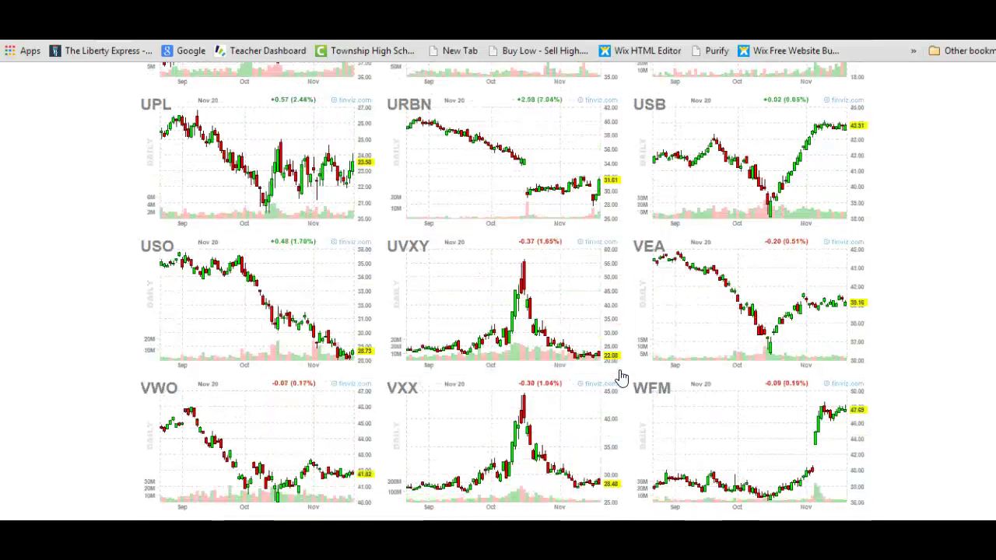
Step: Go to page 4 of the chart results and look through its daily candle charts down to ZTS
{"action": "left_click", "coordinate": [219, 325]}
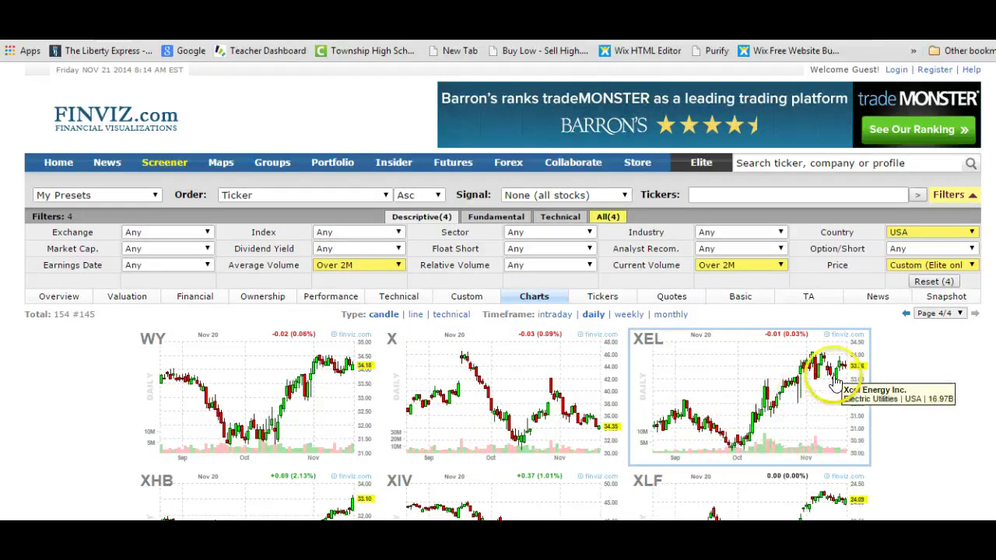
{"action": "scroll", "coordinate": [645, 438], "scroll_direction": "down", "scroll_amount": 2}
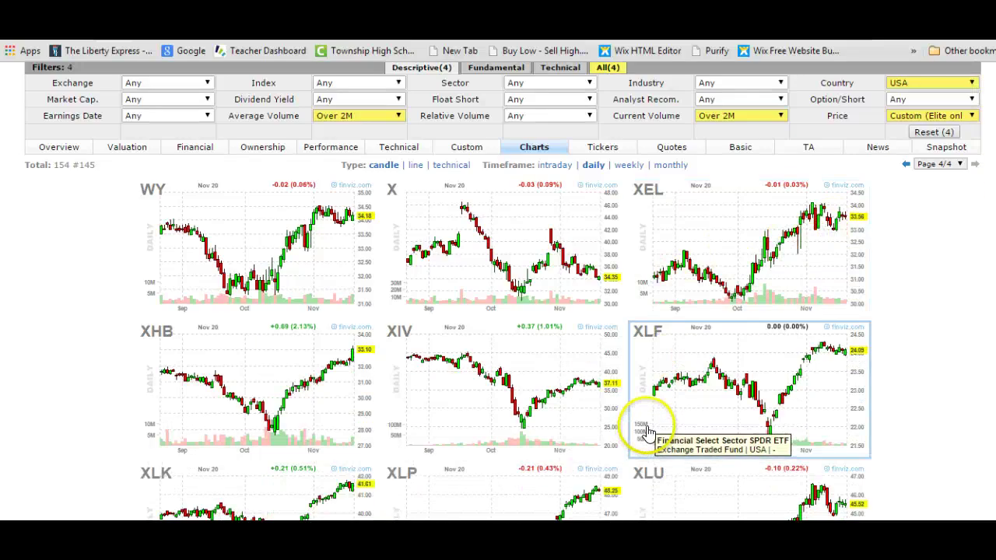
{"action": "scroll", "coordinate": [646, 435], "scroll_direction": "down", "scroll_amount": 2}
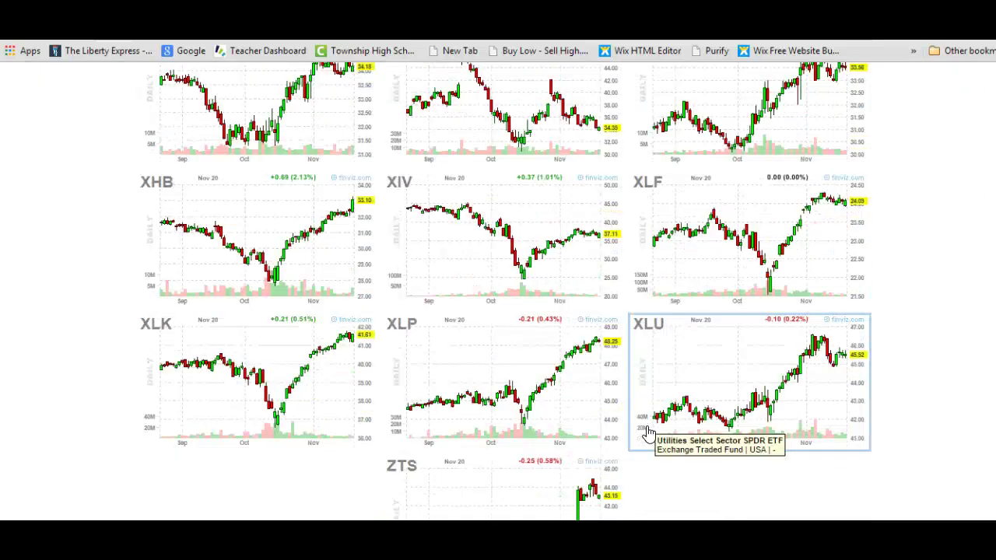
{"action": "scroll", "coordinate": [648, 432], "scroll_direction": "down", "scroll_amount": 1}
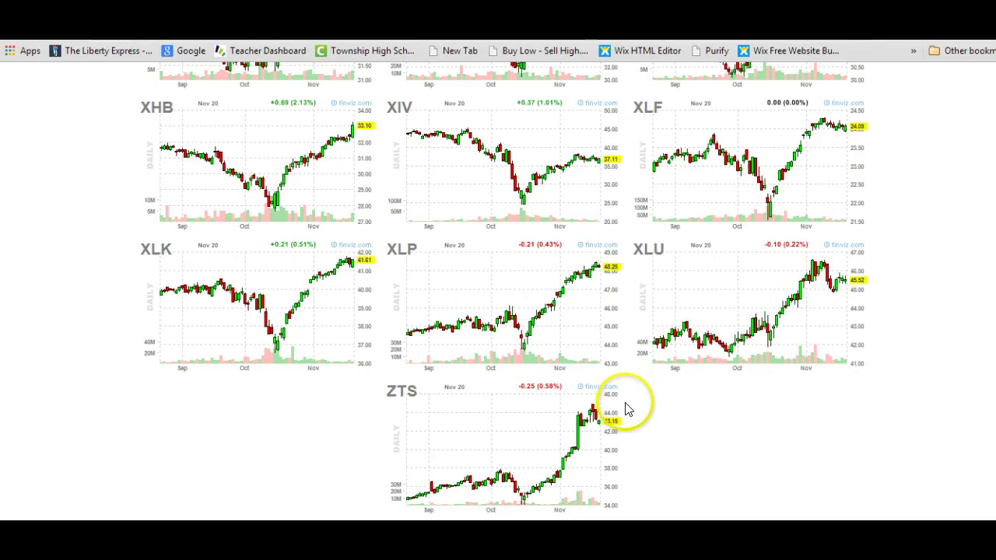
{"action": "mouse_move", "coordinate": [623, 410]}
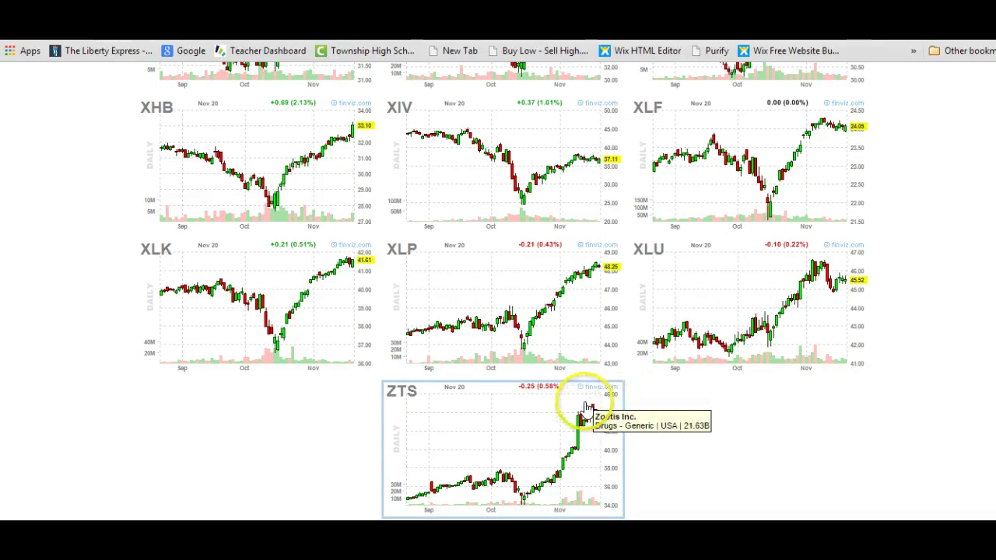
Step: Change the screener's price filter to Over $50
{"action": "scroll", "coordinate": [623, 410], "scroll_direction": "up", "scroll_amount": 5}
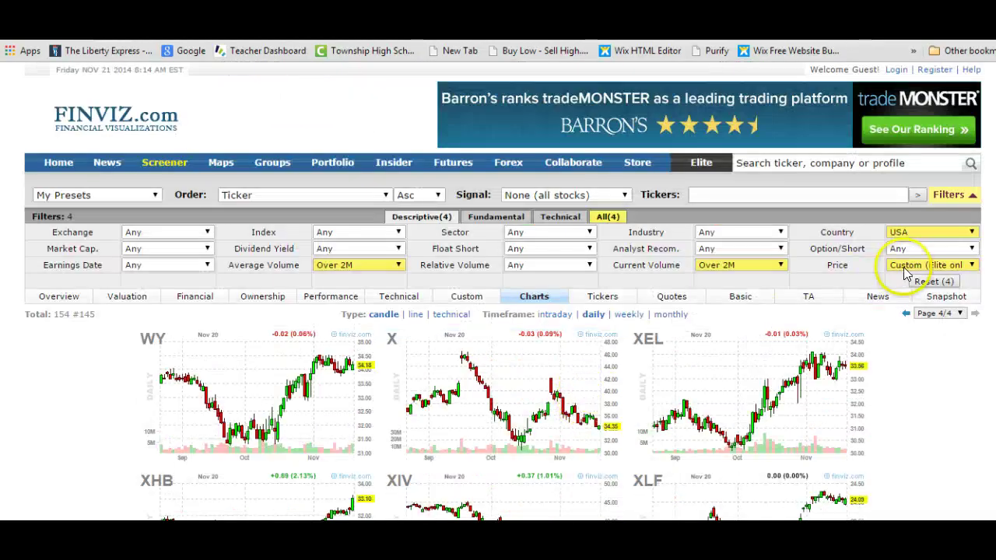
{"action": "left_click", "coordinate": [760, 265]}
{"action": "left_click", "coordinate": [894, 265]}
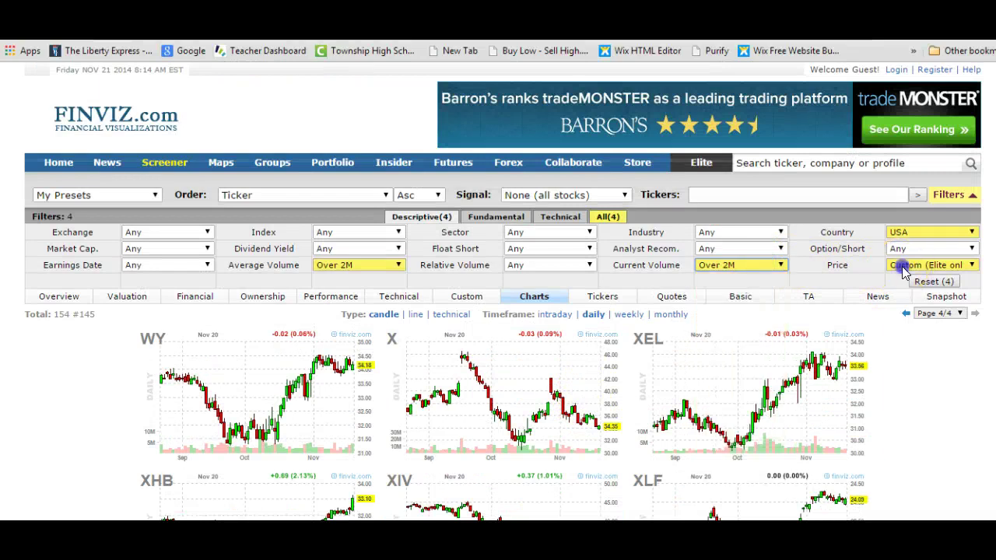
{"action": "left_click", "coordinate": [917, 265]}
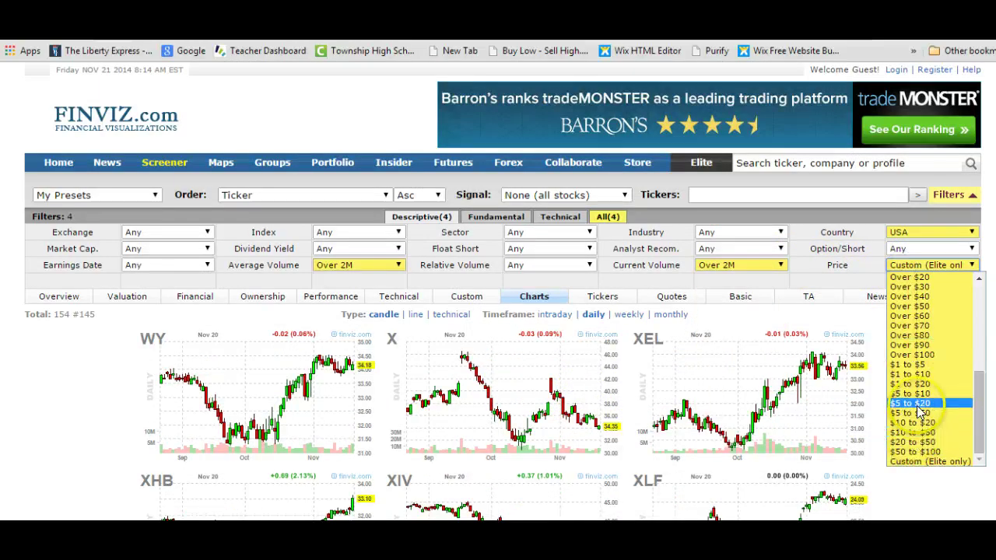
{"action": "left_click", "coordinate": [906, 307]}
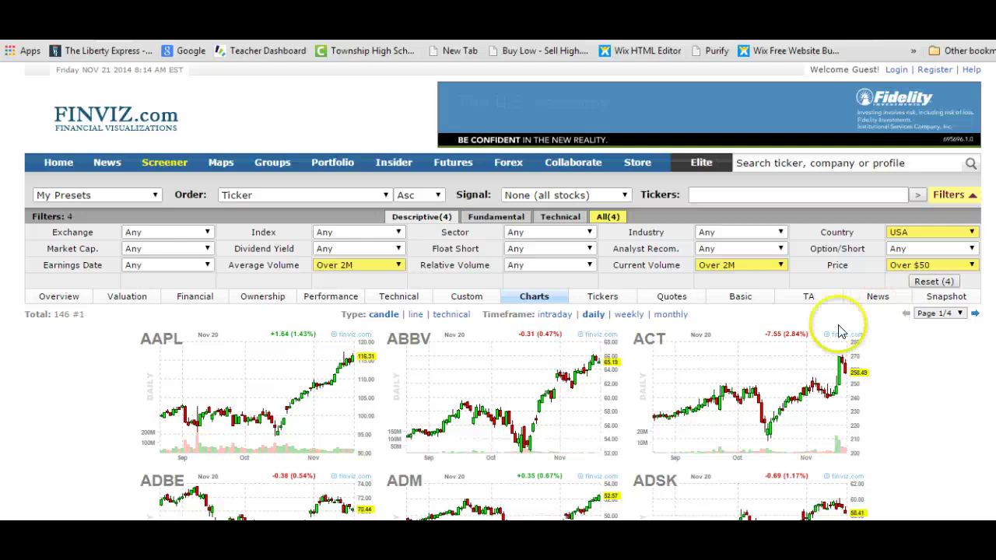
Step: Look through the first page of daily candle charts for stocks over $50, down to the AIG, AMGN and AMZN row
{"action": "scroll", "coordinate": [675, 379], "scroll_direction": "down", "scroll_amount": 2}
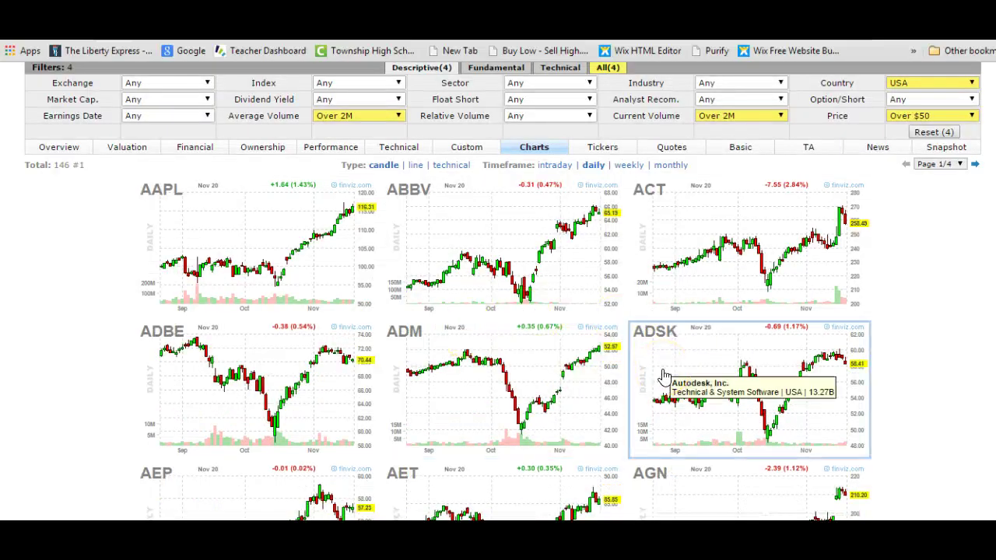
{"action": "scroll", "coordinate": [663, 377], "scroll_direction": "down", "scroll_amount": 3}
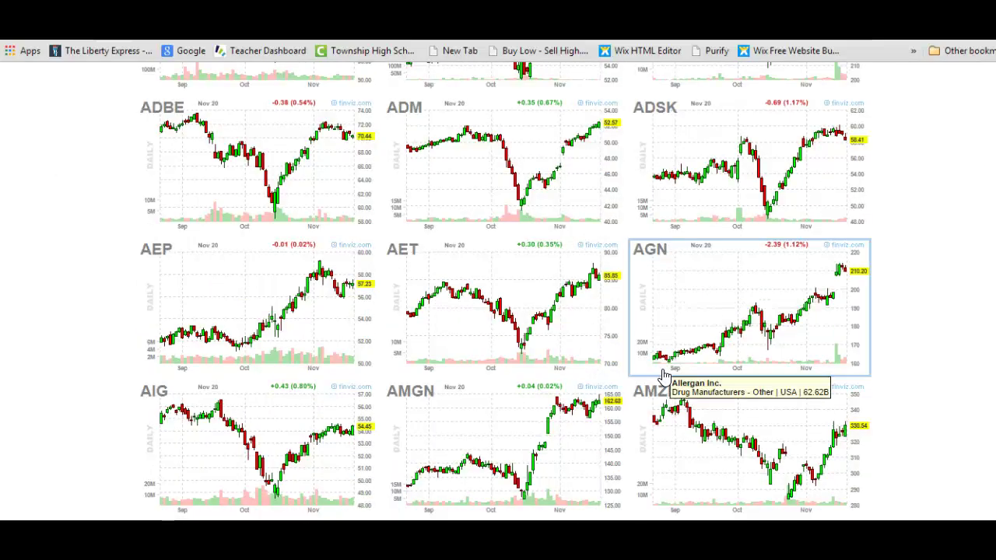